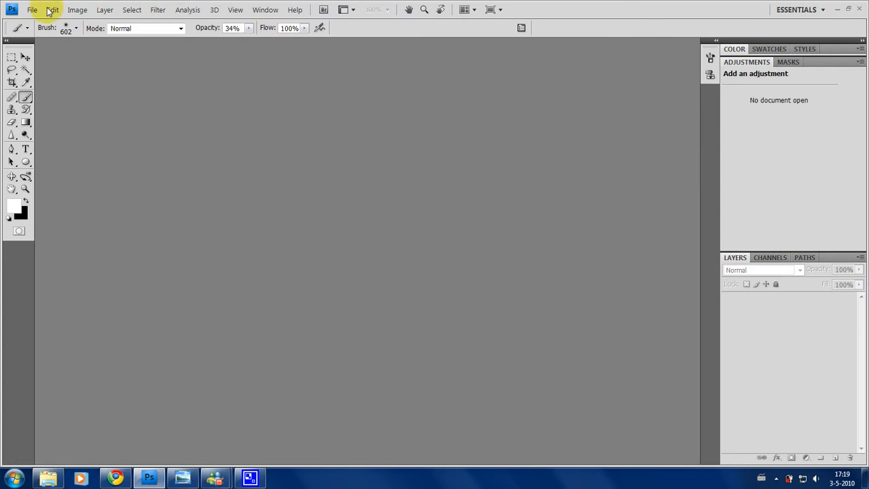
Step: Create a new document 1000 pixels wide and 1000 pixels high
{"action": "left_click", "coordinate": [31, 9]}
{"action": "left_click", "coordinate": [42, 24]}
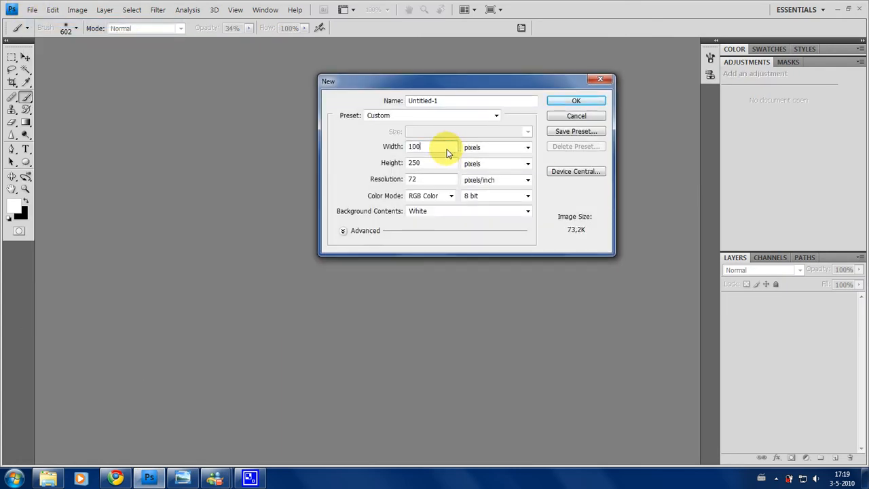
{"action": "key", "text": "Tab"}
{"action": "type", "text": "10"}
{"action": "key", "text": "Return"}
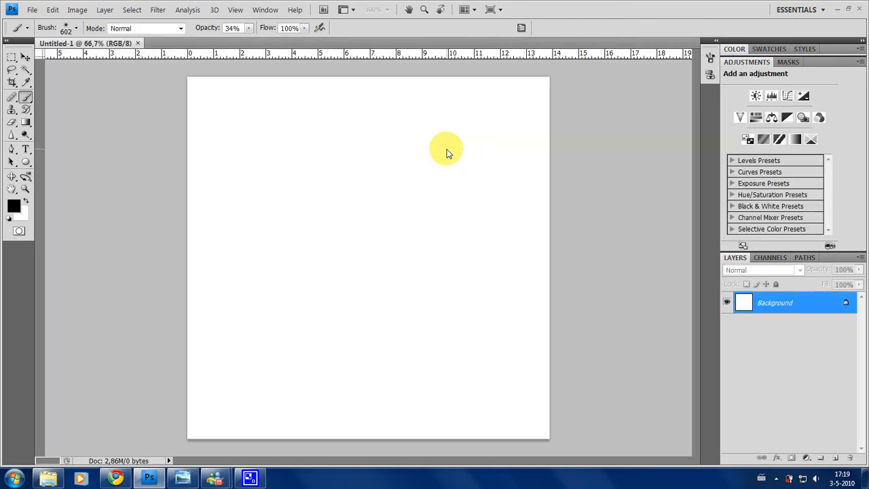
Step: Convert the locked background into a regular layer named Background
{"action": "double_click", "coordinate": [774, 307]}
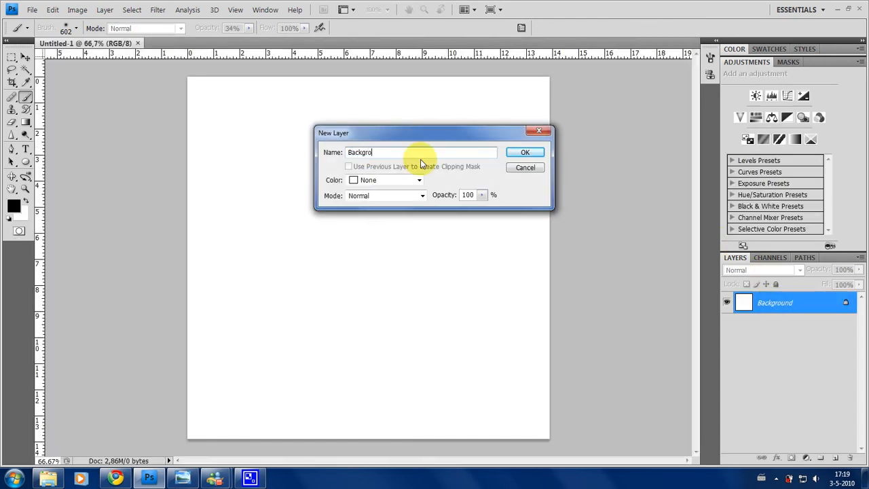
{"action": "type", "text": "Background"}
{"action": "key", "text": "Return"}
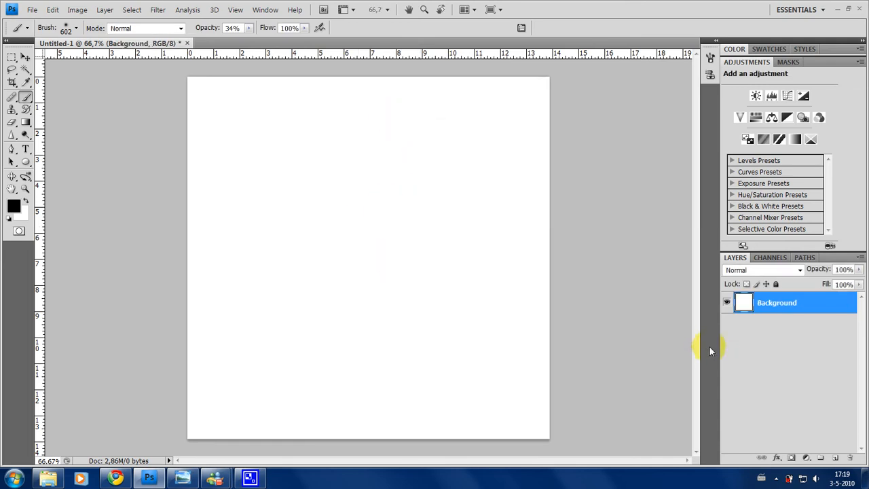
{"action": "left_click", "coordinate": [794, 358]}
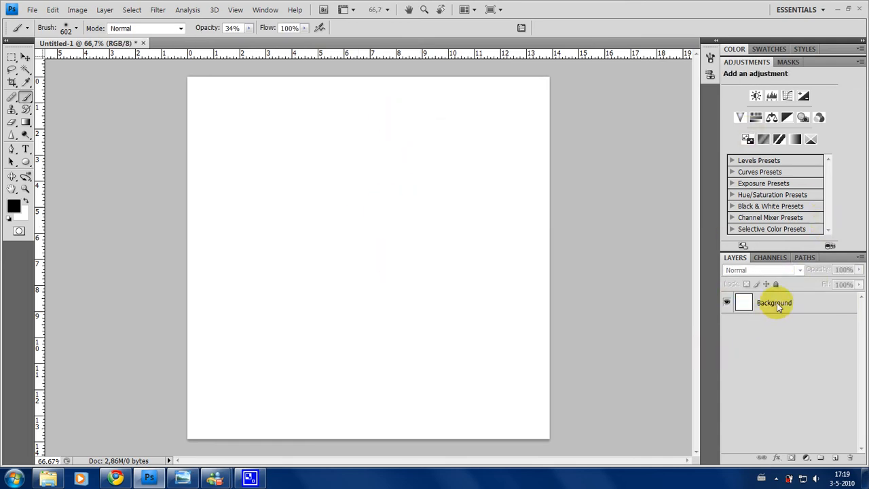
Step: Add a Gradient Overlay to the Background layer and set its style to Radial
{"action": "left_click", "coordinate": [774, 304]}
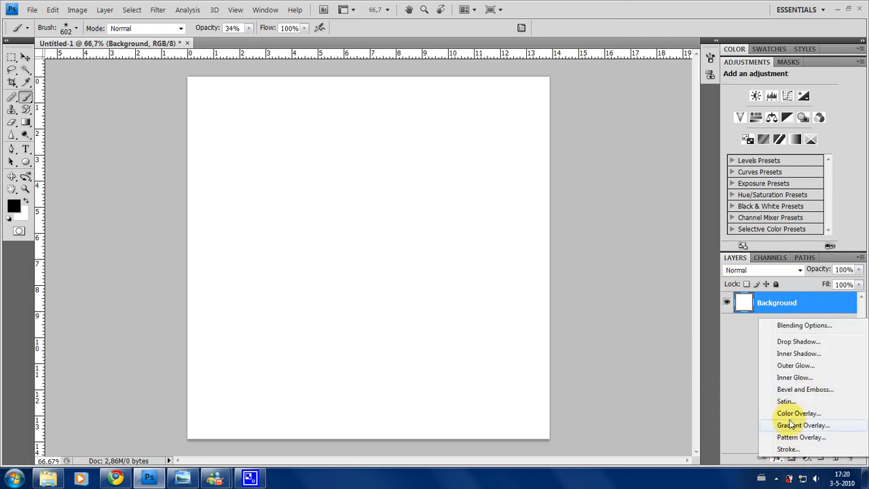
{"action": "left_click", "coordinate": [791, 426]}
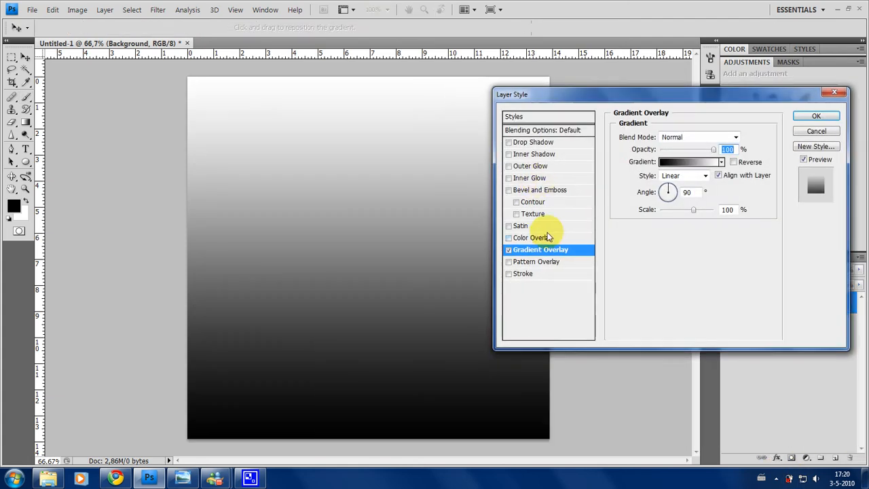
{"action": "left_click", "coordinate": [669, 176]}
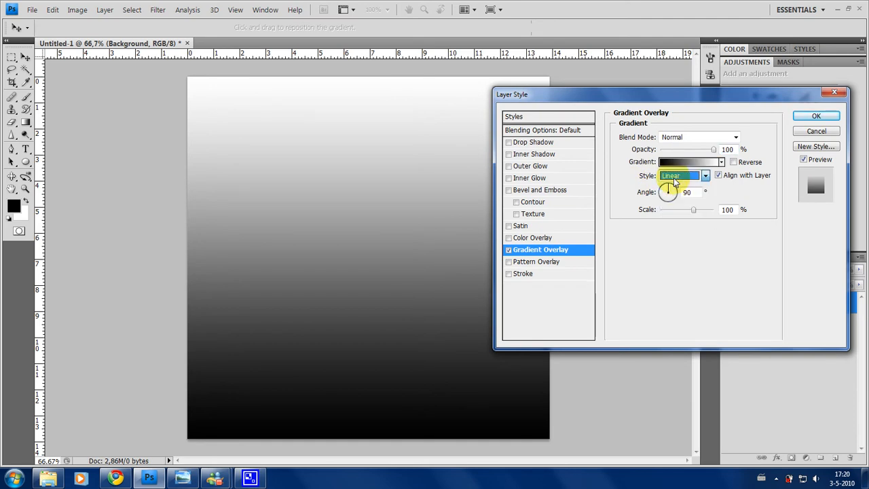
{"action": "left_click", "coordinate": [675, 184]}
{"action": "left_click", "coordinate": [679, 175]}
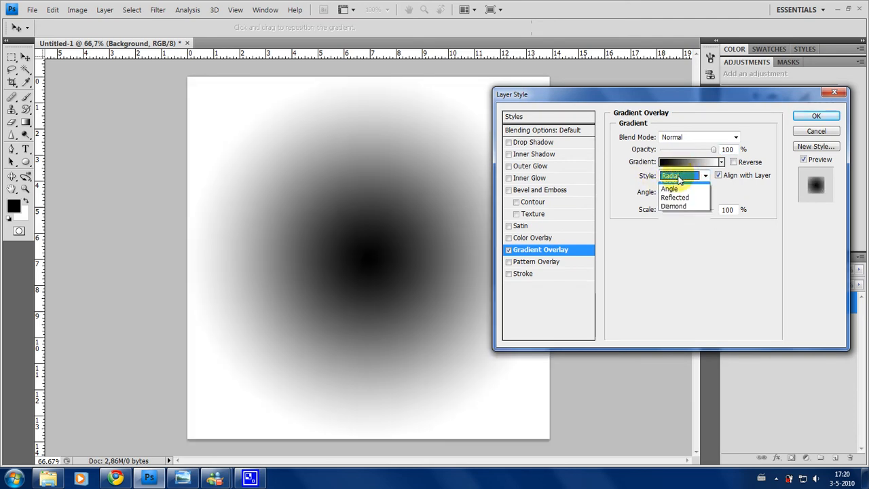
{"action": "left_click", "coordinate": [674, 175]}
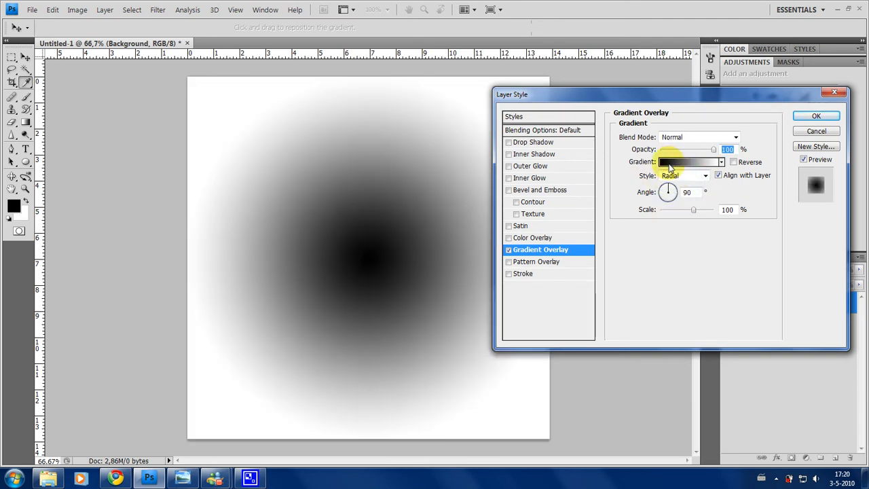
Step: Open the overlay's gradient for editing and set its starting colour stop to gray 595959
{"action": "left_click", "coordinate": [670, 166]}
{"action": "left_click_drag", "start_coordinate": [684, 103], "coordinate": [720, 99]}
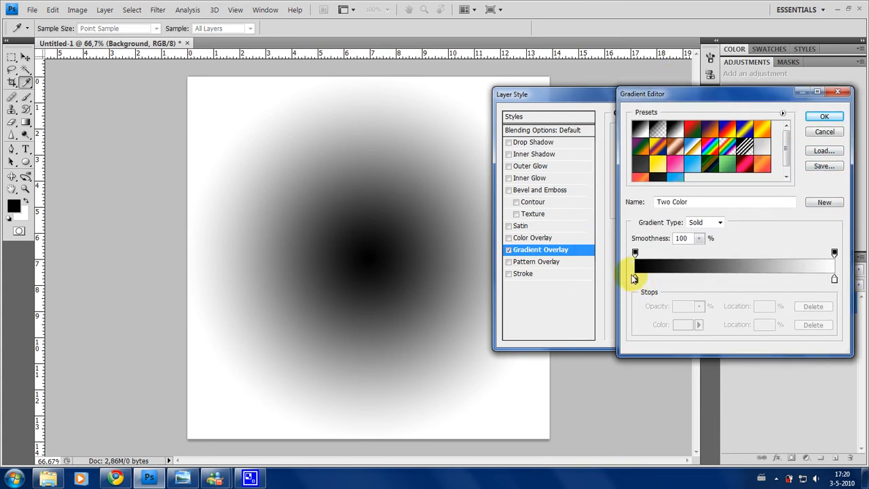
{"action": "left_click", "coordinate": [635, 280]}
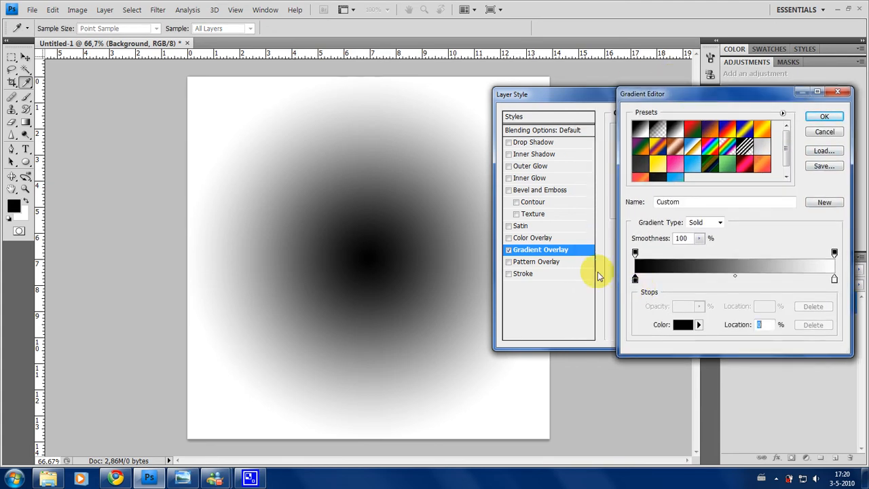
{"action": "double_click", "coordinate": [634, 280]}
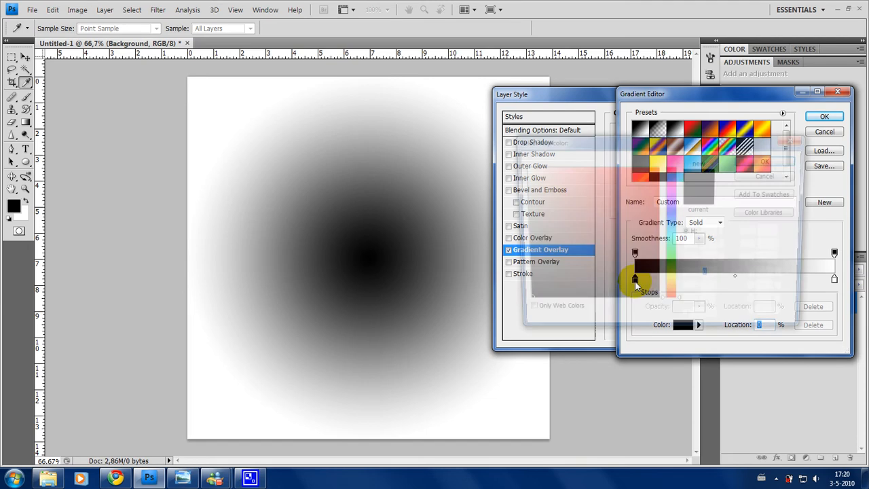
{"action": "left_click_drag", "start_coordinate": [556, 262], "coordinate": [500, 279]}
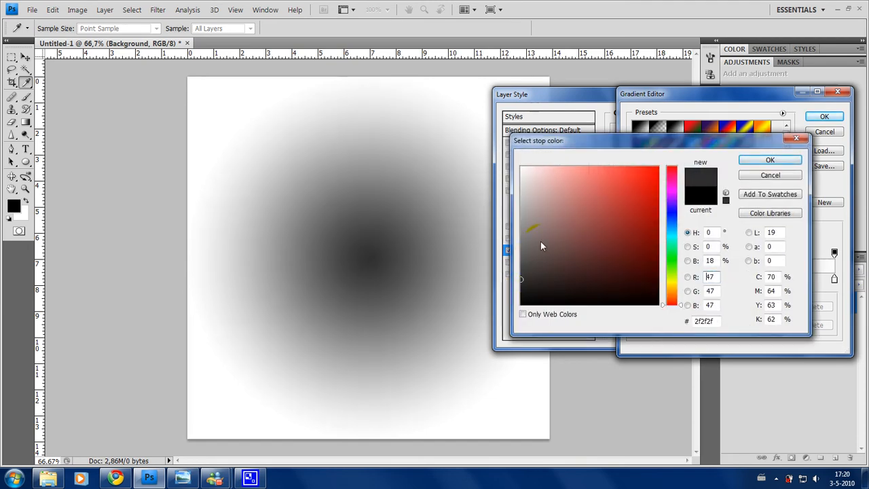
{"action": "left_click", "coordinate": [769, 160]}
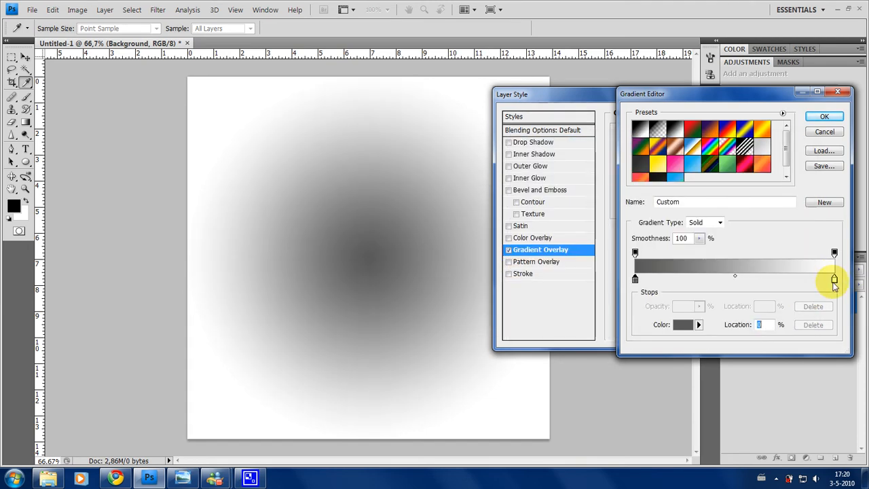
Step: Set the gradient's ending colour stop to near-black 111111
{"action": "double_click", "coordinate": [834, 279]}
{"action": "left_click_drag", "start_coordinate": [535, 286], "coordinate": [506, 294]}
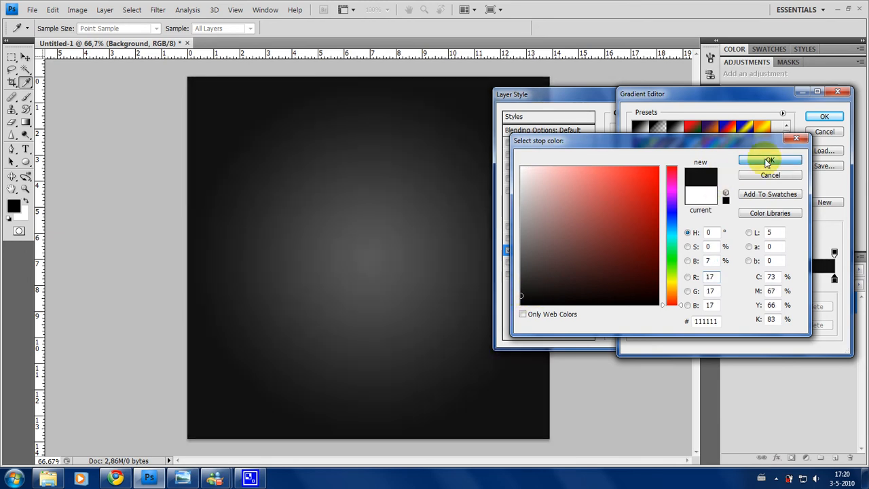
{"action": "left_click", "coordinate": [769, 160]}
Step: Lighten the gradient's starting colour stop to gray 686868 and apply the gradient overlay
{"action": "double_click", "coordinate": [634, 278]}
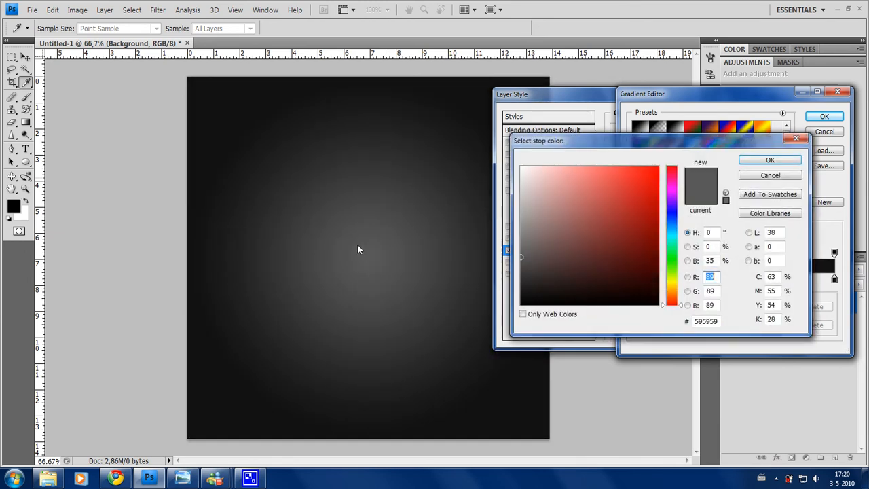
{"action": "left_click", "coordinate": [543, 237]}
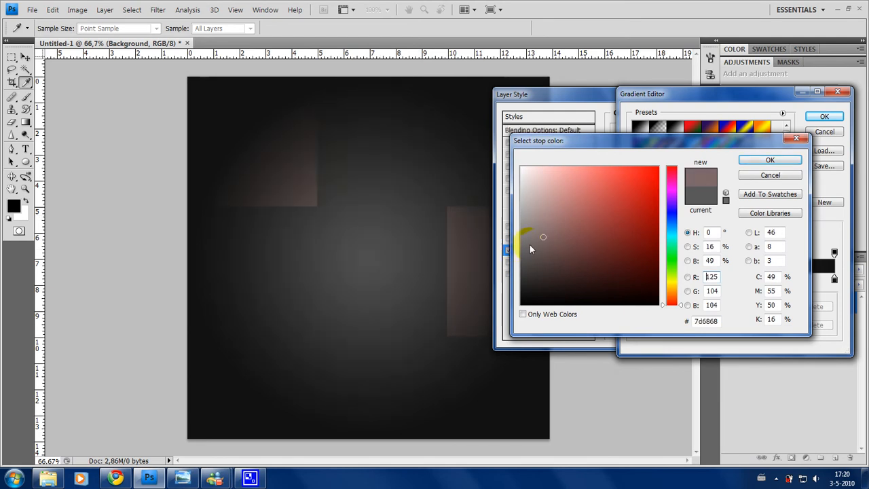
{"action": "left_click_drag", "start_coordinate": [531, 249], "coordinate": [512, 252]}
{"action": "left_click", "coordinate": [767, 160]}
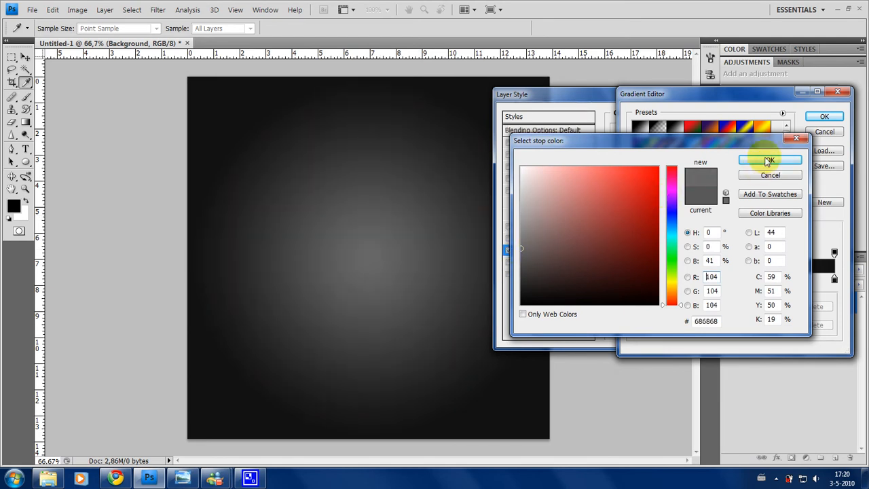
{"action": "left_click", "coordinate": [824, 117]}
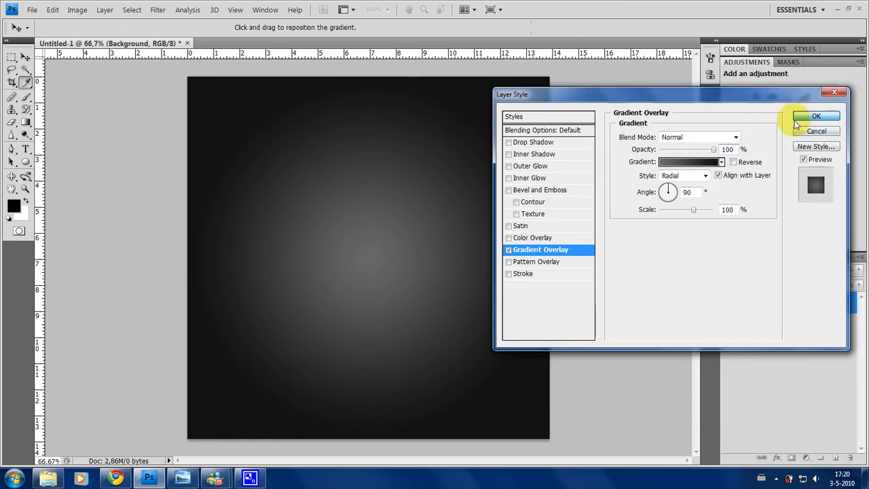
{"action": "left_click", "coordinate": [814, 116]}
Step: Add a new layer above the Background layer and rename it Texture
{"action": "left_click", "coordinate": [836, 458]}
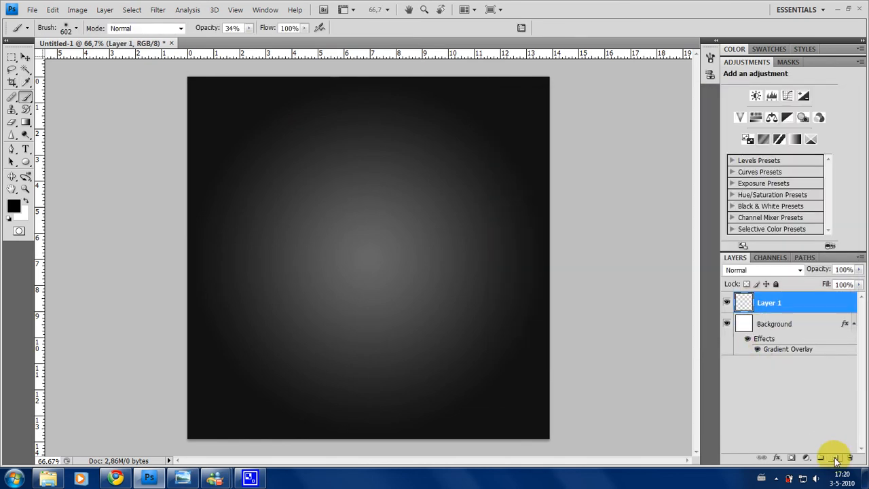
{"action": "double_click", "coordinate": [768, 307]}
{"action": "key", "text": "Escape"}
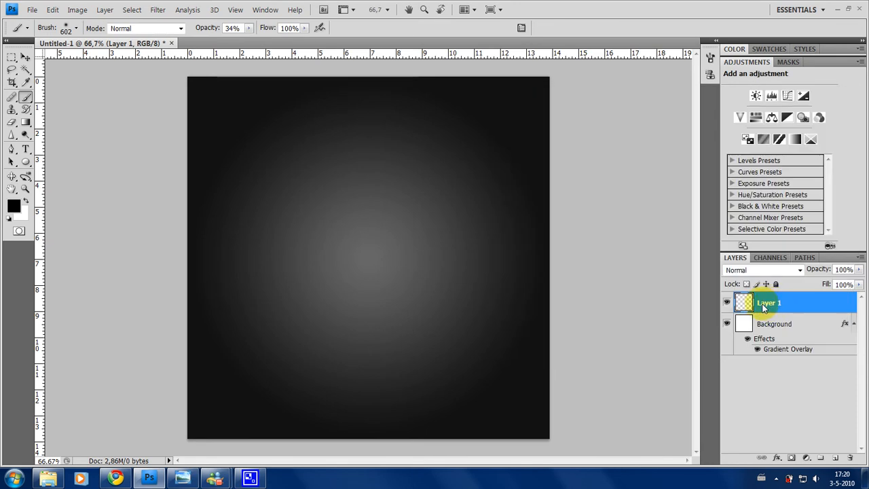
{"action": "double_click", "coordinate": [767, 303]}
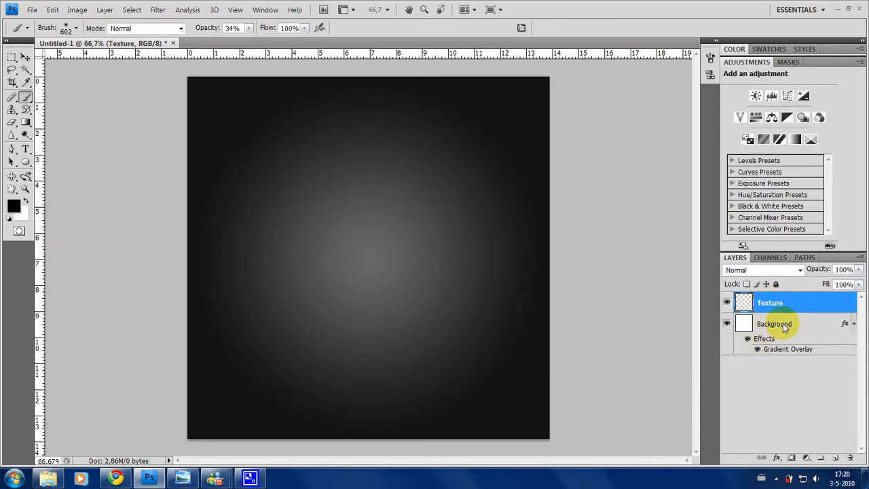
{"action": "left_click", "coordinate": [768, 303]}
{"action": "left_click", "coordinate": [33, 99]}
{"action": "left_click", "coordinate": [10, 57]}
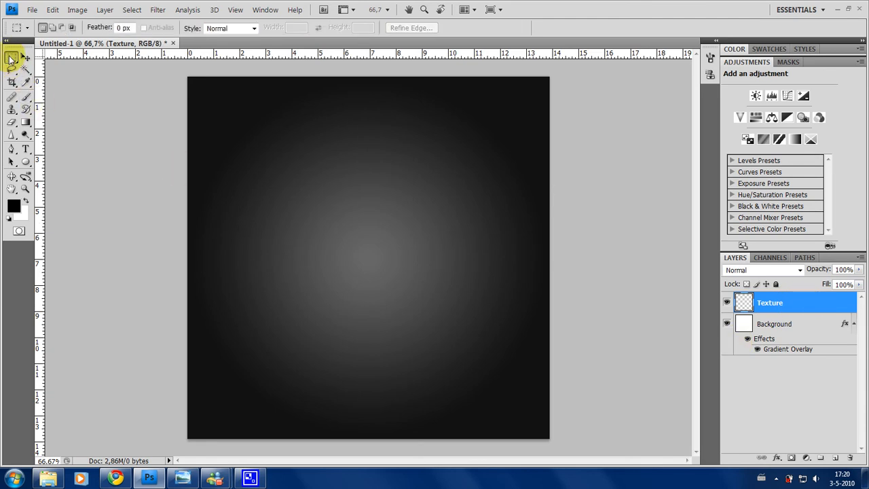
{"action": "left_click_drag", "start_coordinate": [460, 287], "coordinate": [592, 332]}
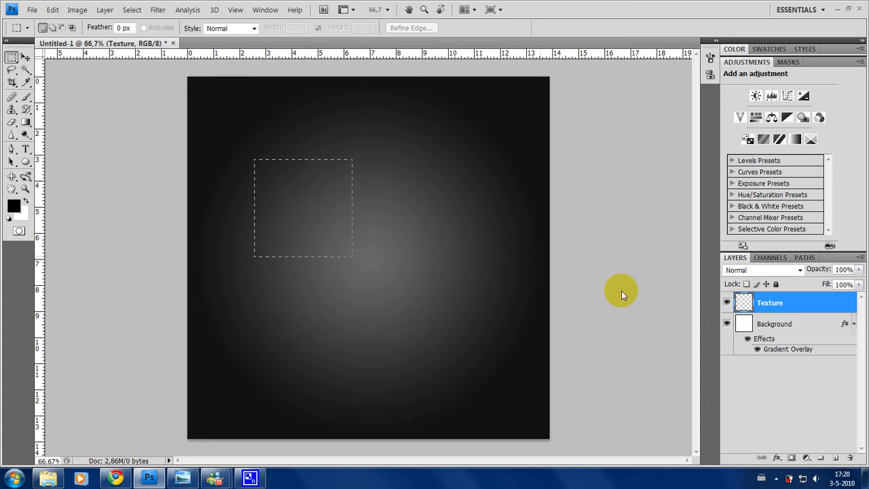
{"action": "left_click_drag", "start_coordinate": [723, 346], "coordinate": [530, 224]}
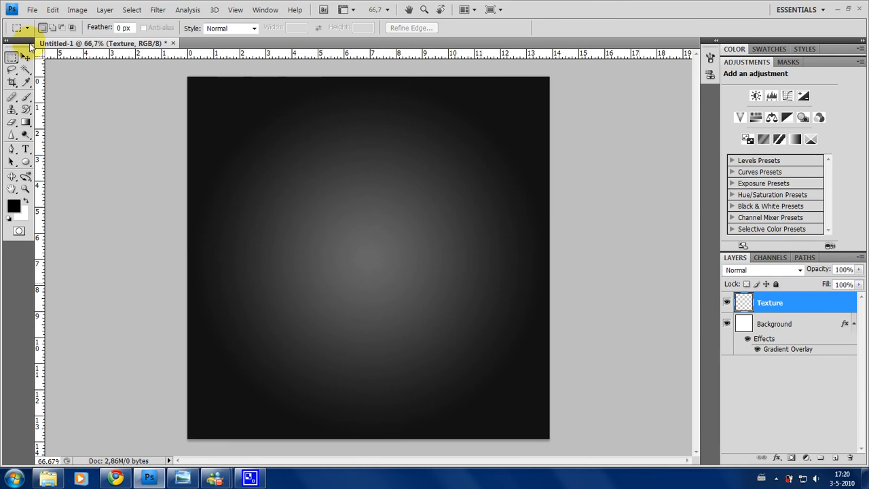
{"action": "key", "text": "ctrl+shift+d"}
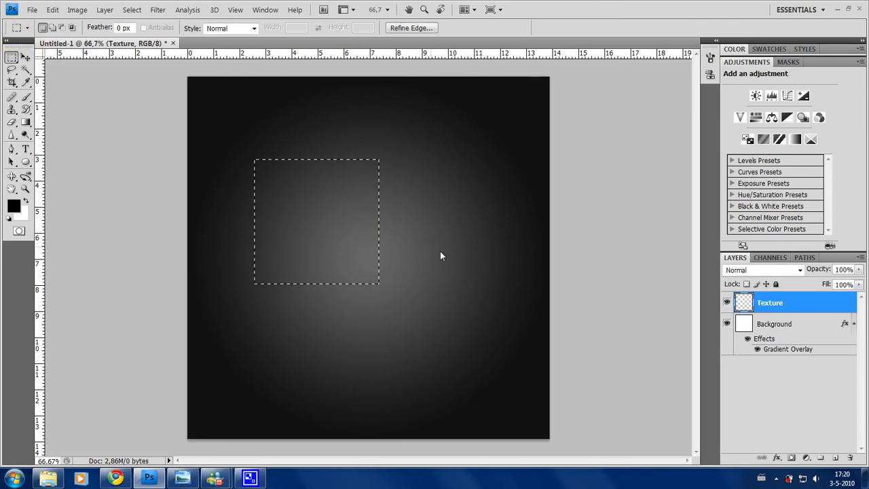
{"action": "left_click", "coordinate": [120, 122]}
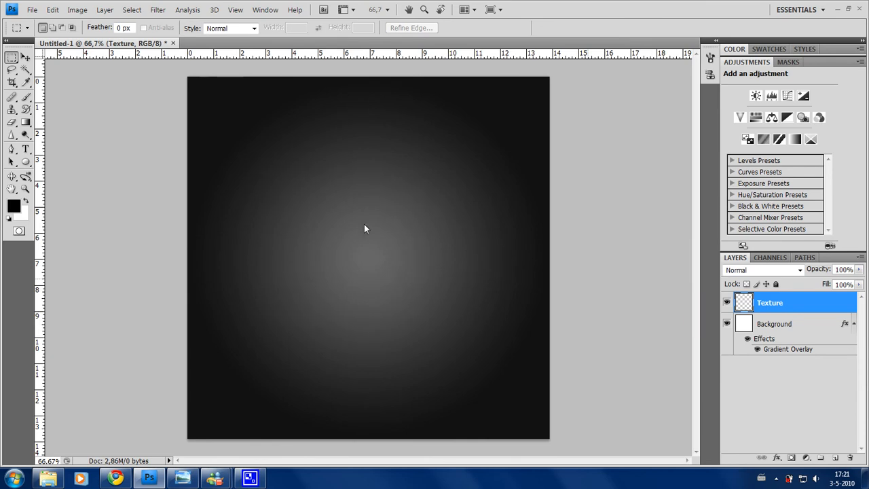
{"action": "key", "text": "ctrl+shift+d"}
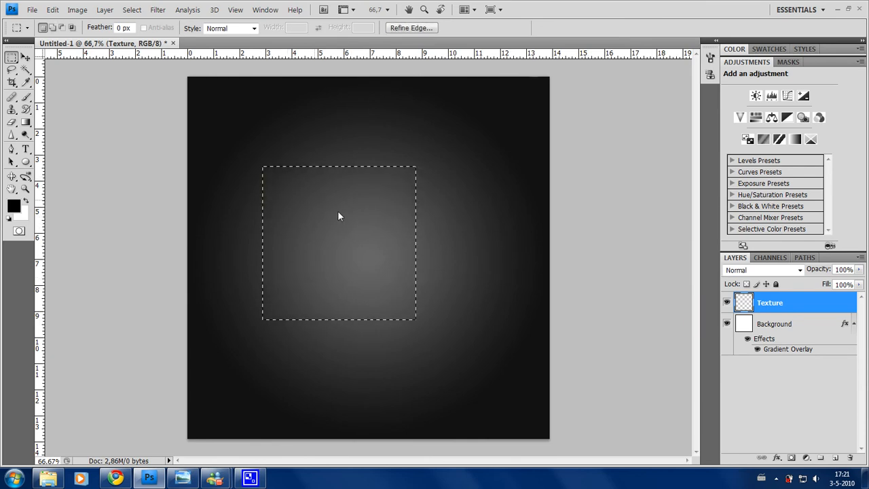
Step: Draw a square marquee selection left of and above the canvas centre, spanning about 2.4 to 8.6 on the horizontal ruler
{"action": "left_click", "coordinate": [330, 216]}
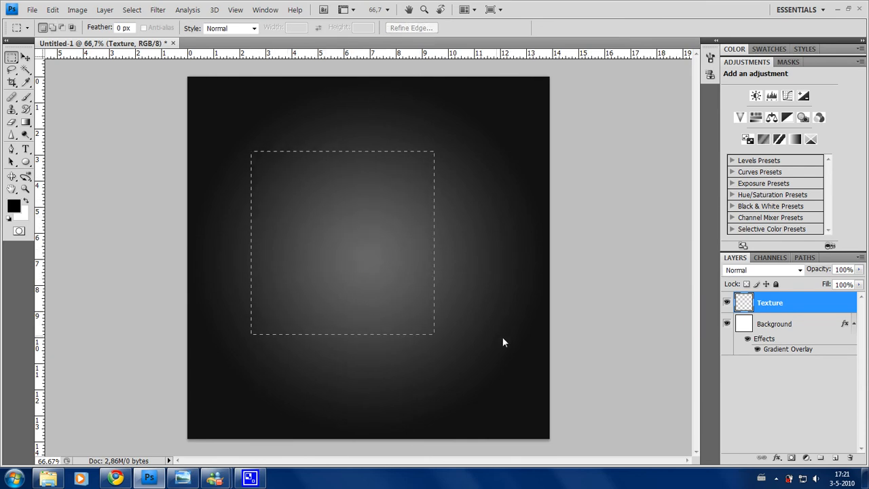
{"action": "left_click_drag", "start_coordinate": [503, 338], "coordinate": [480, 327]}
{"action": "left_click_drag", "start_coordinate": [410, 262], "coordinate": [557, 310]}
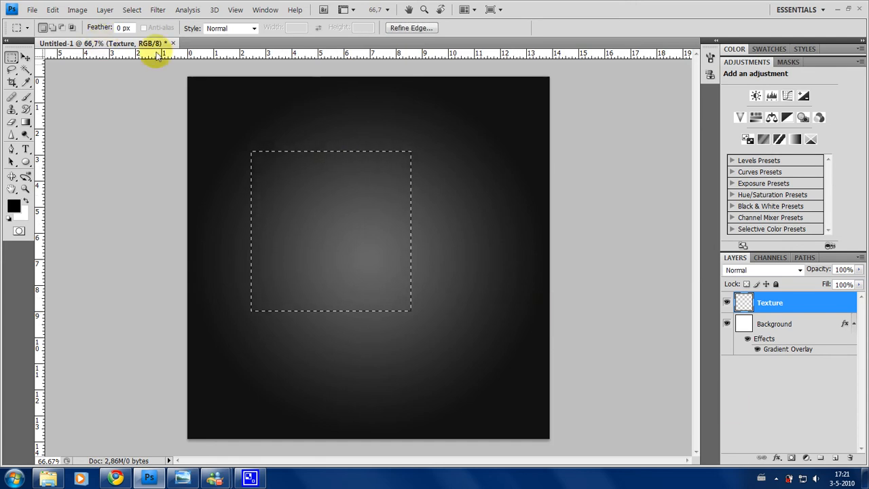
Step: Fill the square selection on the Texture layer with the Clouds render filter, then deselect it
{"action": "left_click", "coordinate": [158, 9]}
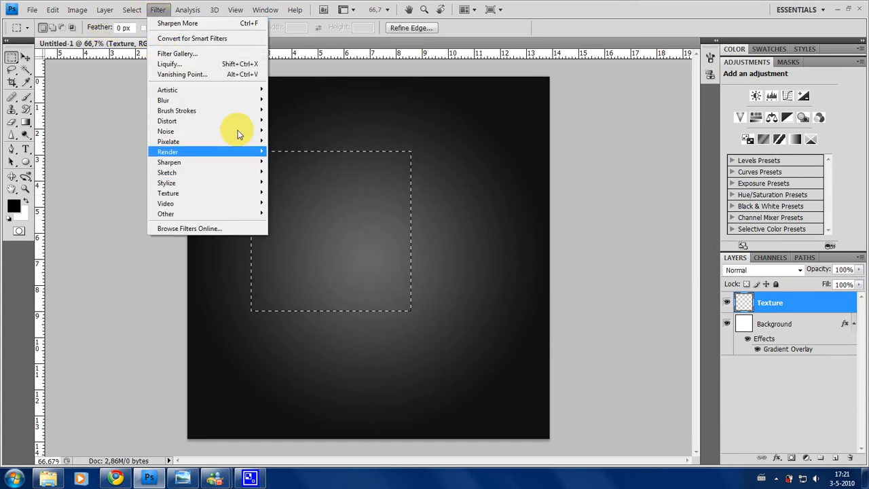
{"action": "mouse_move", "coordinate": [231, 152]}
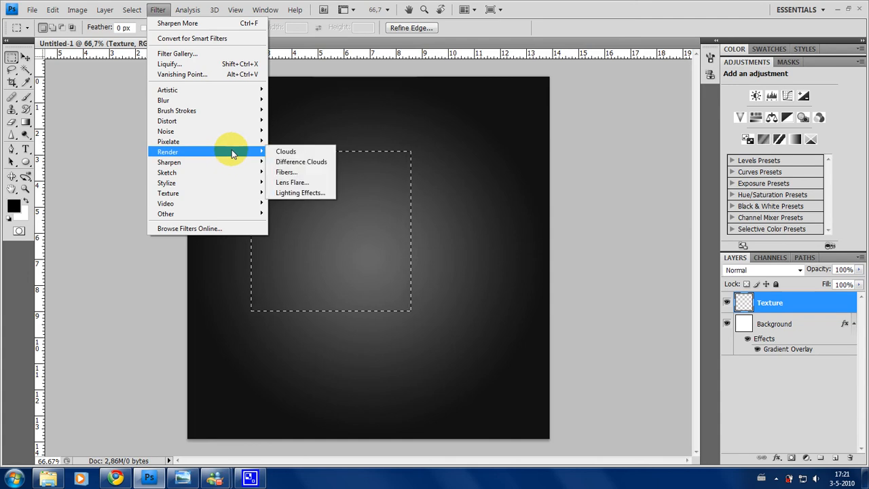
{"action": "left_click", "coordinate": [290, 151]}
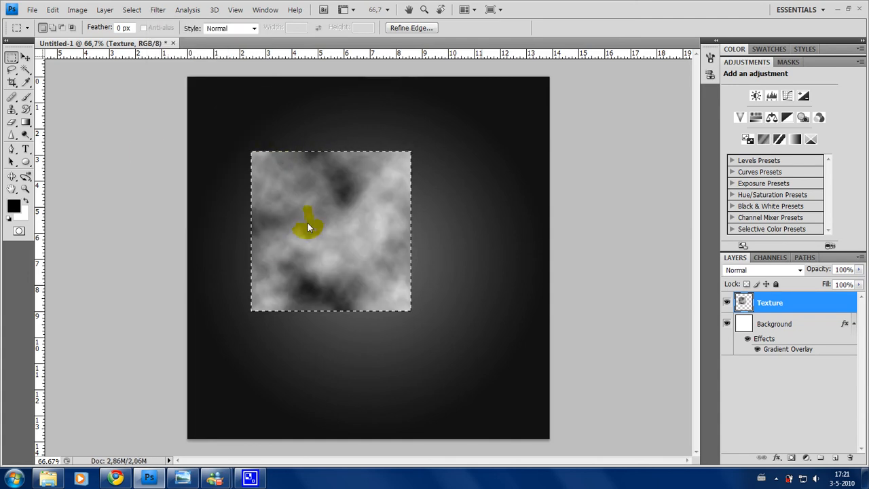
{"action": "key", "text": "ctrl+d"}
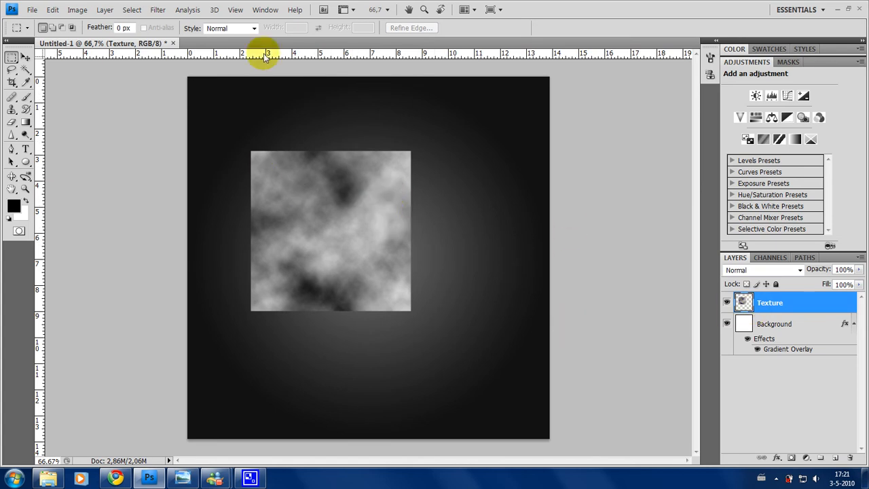
Step: Apply the Chrome sketch filter to the Texture layer with detail 10 and smoothness 5
{"action": "left_click", "coordinate": [153, 10]}
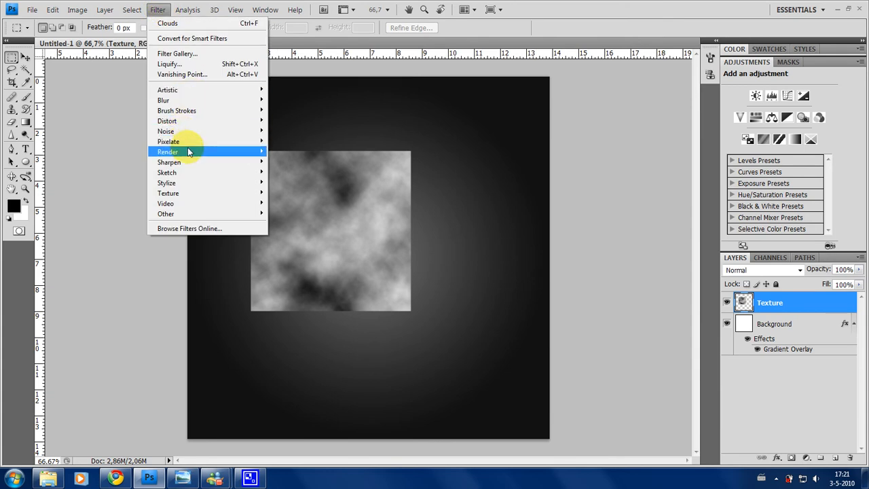
{"action": "mouse_move", "coordinate": [197, 172]}
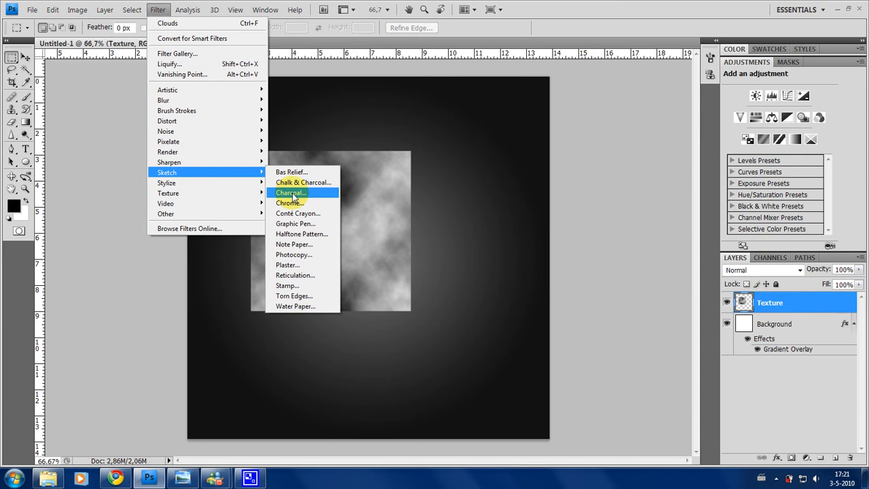
{"action": "left_click", "coordinate": [289, 203]}
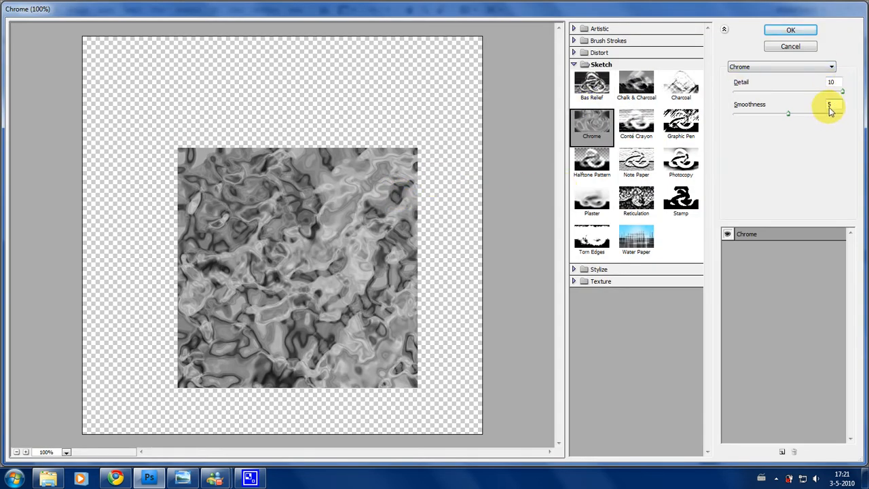
{"action": "left_click", "coordinate": [787, 30]}
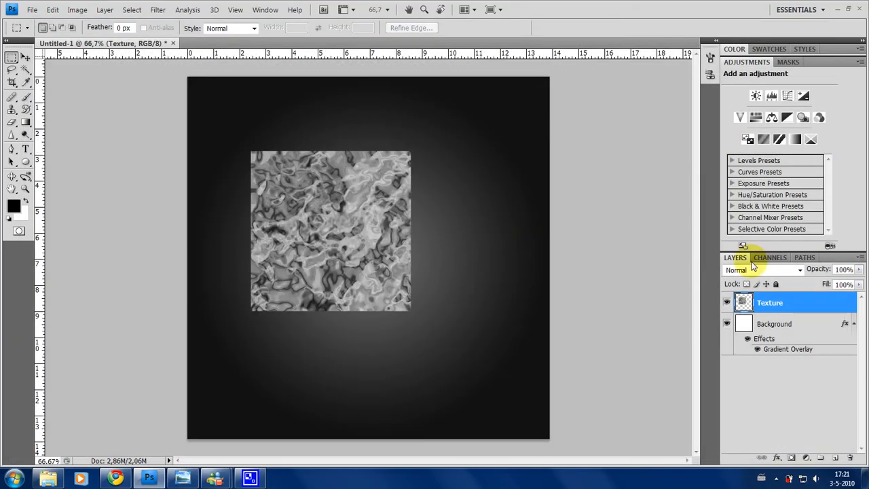
Step: Fade the Chrome filter to 22% opacity with the Overlay blending mode
{"action": "left_click", "coordinate": [53, 9]}
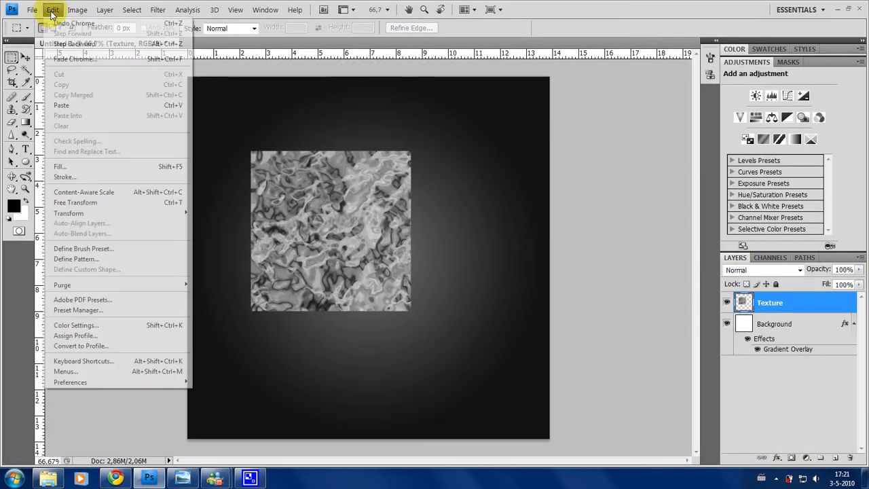
{"action": "left_click", "coordinate": [76, 59]}
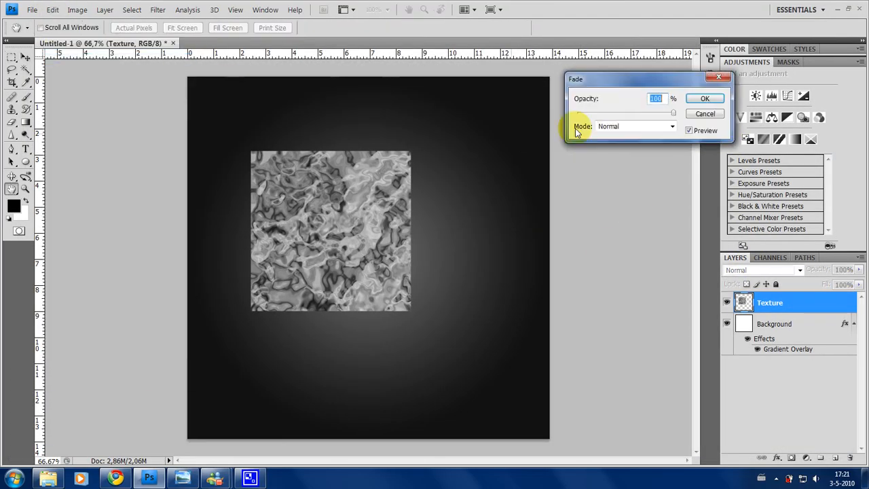
{"action": "left_click_drag", "start_coordinate": [578, 114], "coordinate": [595, 116]}
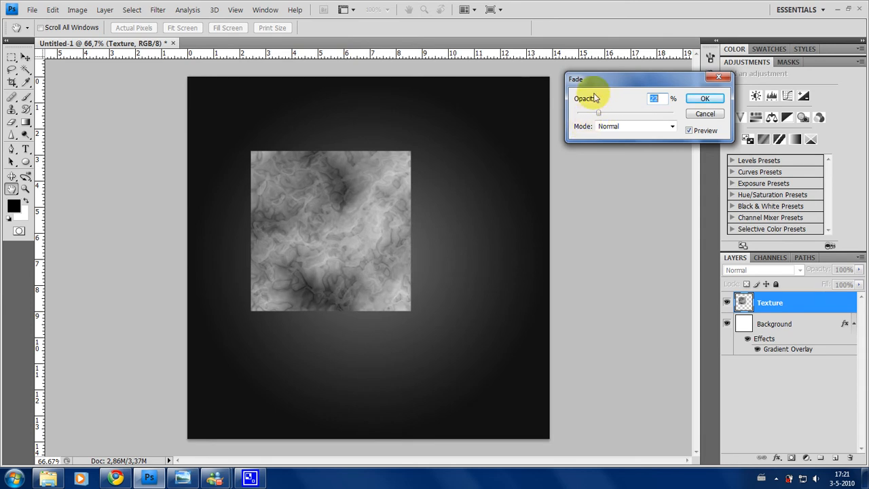
{"action": "left_click", "coordinate": [614, 127]}
{"action": "left_click", "coordinate": [613, 271]}
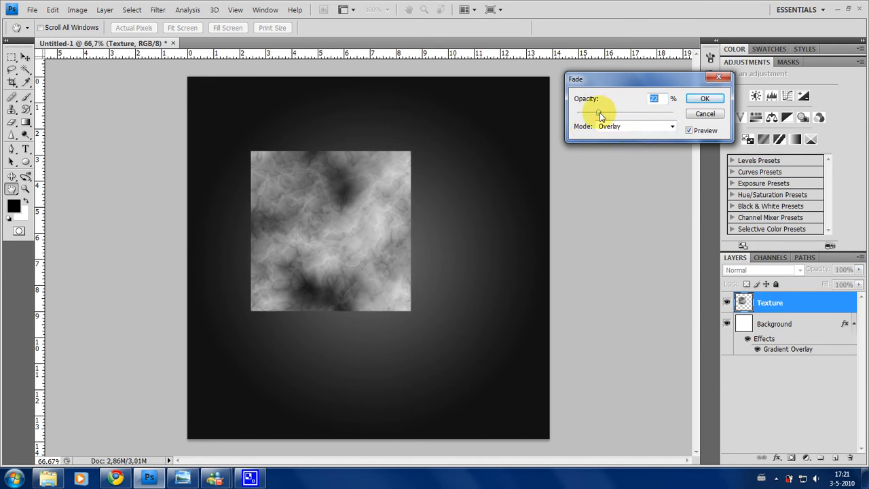
{"action": "left_click", "coordinate": [704, 99]}
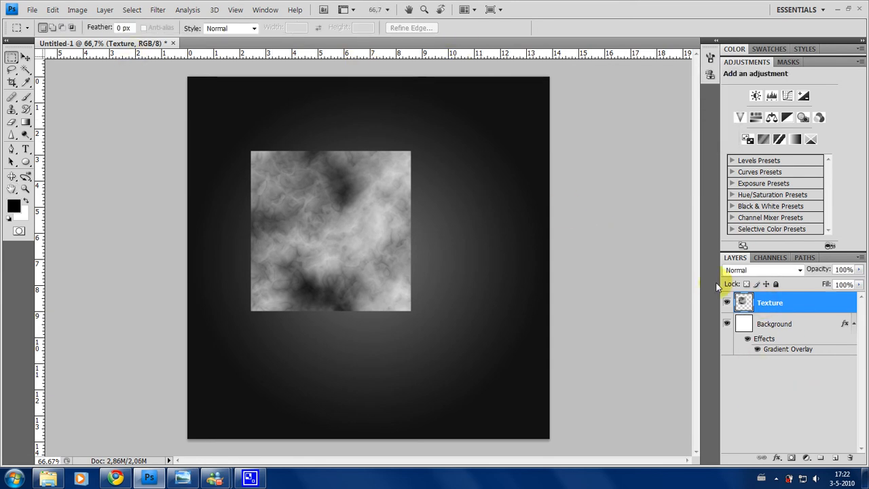
Step: Scale the square texture to about 226.2% in width and height so it covers the whole canvas
{"action": "left_click", "coordinate": [52, 9]}
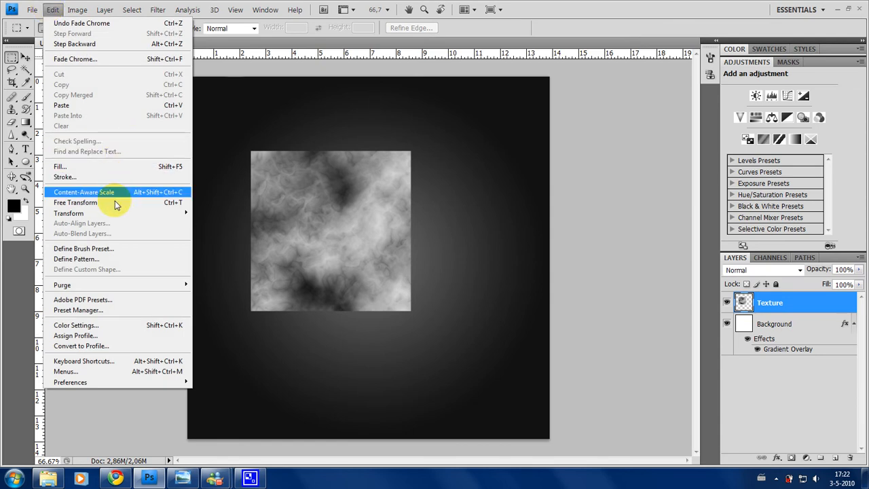
{"action": "mouse_move", "coordinate": [115, 217]}
{"action": "left_click", "coordinate": [223, 229]}
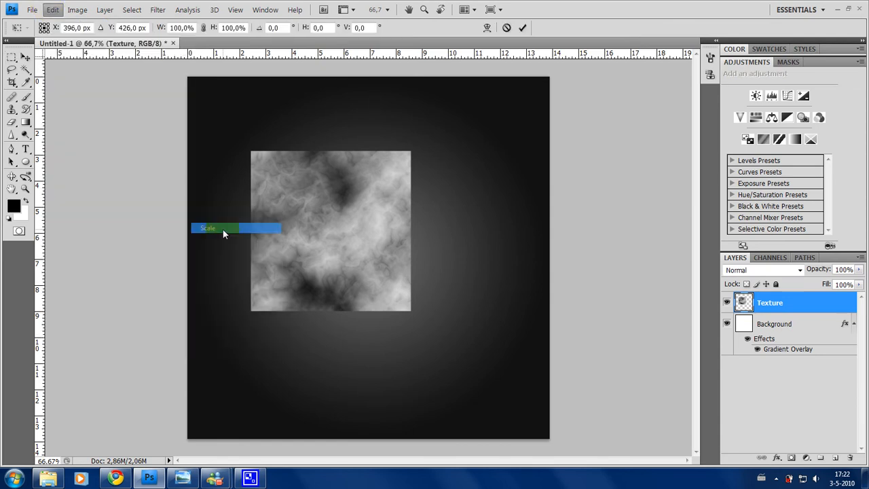
{"action": "left_click_drag", "start_coordinate": [249, 153], "coordinate": [184, 81]}
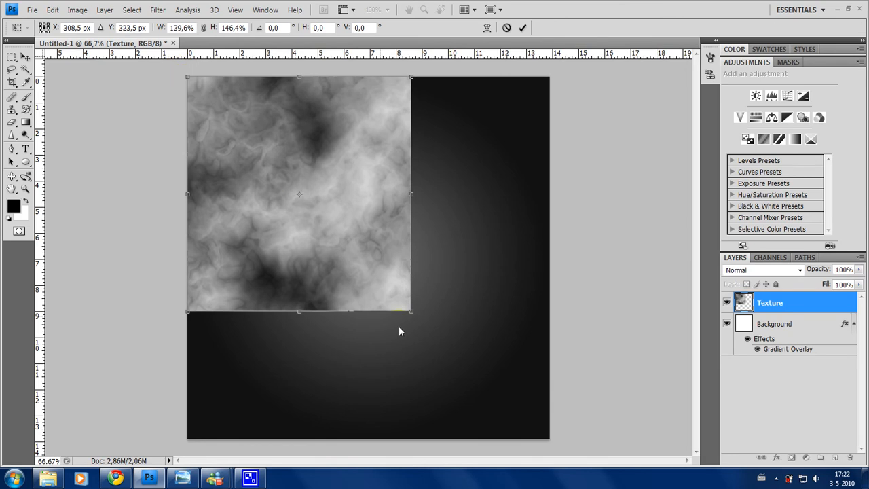
{"action": "left_click_drag", "start_coordinate": [412, 311], "coordinate": [549, 437]}
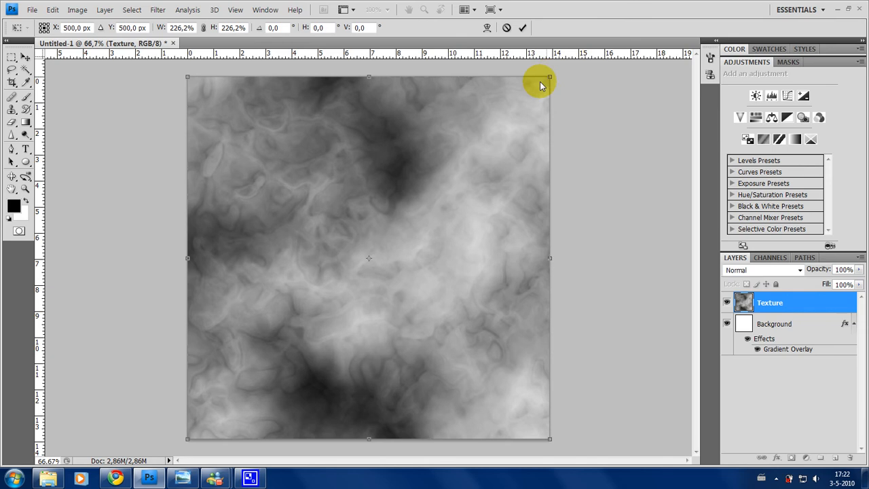
{"action": "key", "text": "Return"}
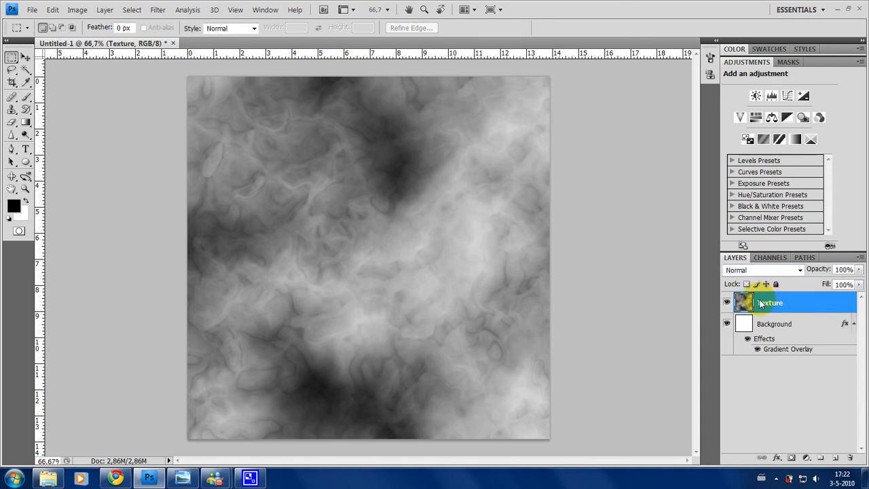
Step: Set the Texture layer's blend mode to Overlay
{"action": "left_click", "coordinate": [798, 270]}
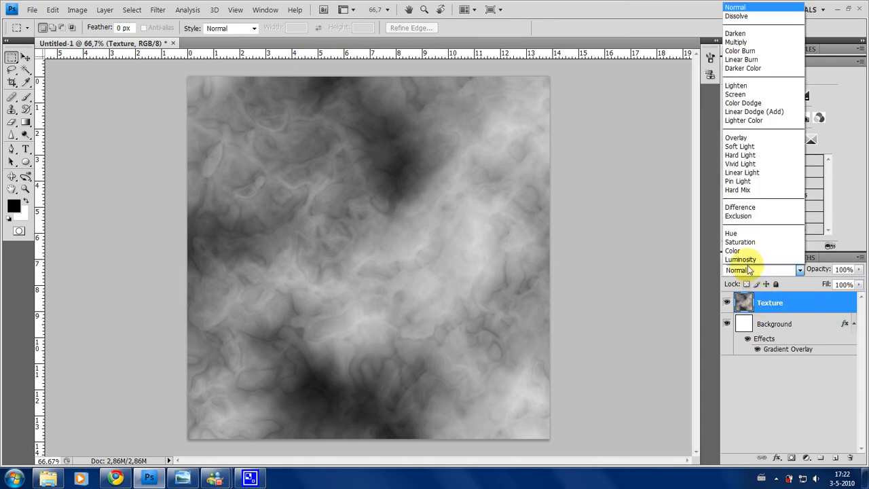
{"action": "left_click", "coordinate": [735, 138]}
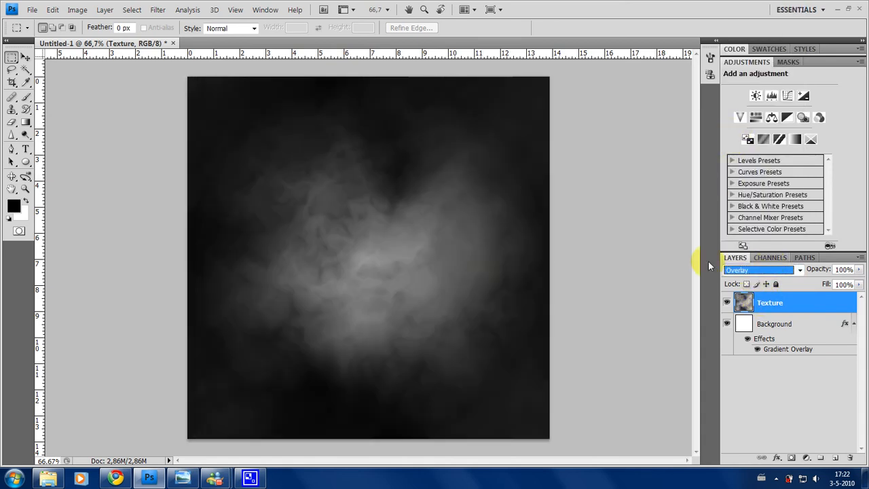
Step: Sharpen the Texture layer with the Sharpen More filter
{"action": "scroll", "coordinate": [306, 241], "scroll_direction": "up", "scroll_amount": 5}
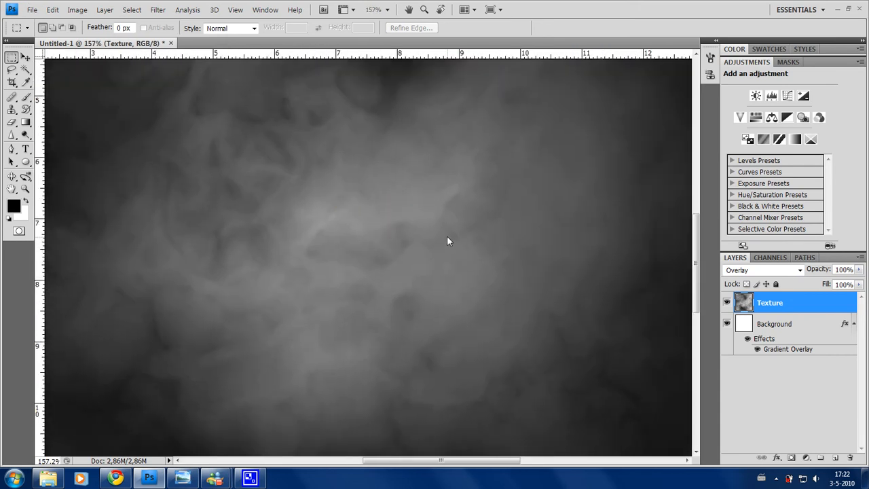
{"action": "scroll", "coordinate": [446, 237], "scroll_direction": "down", "scroll_amount": 2}
{"action": "scroll", "coordinate": [446, 206], "scroll_direction": "up", "scroll_amount": 1}
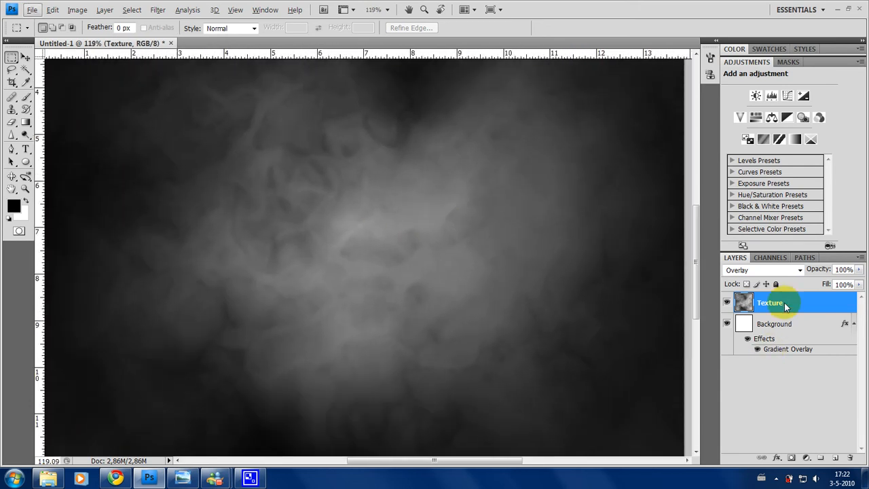
{"action": "left_click", "coordinate": [187, 10]}
{"action": "mouse_move", "coordinate": [155, 12]}
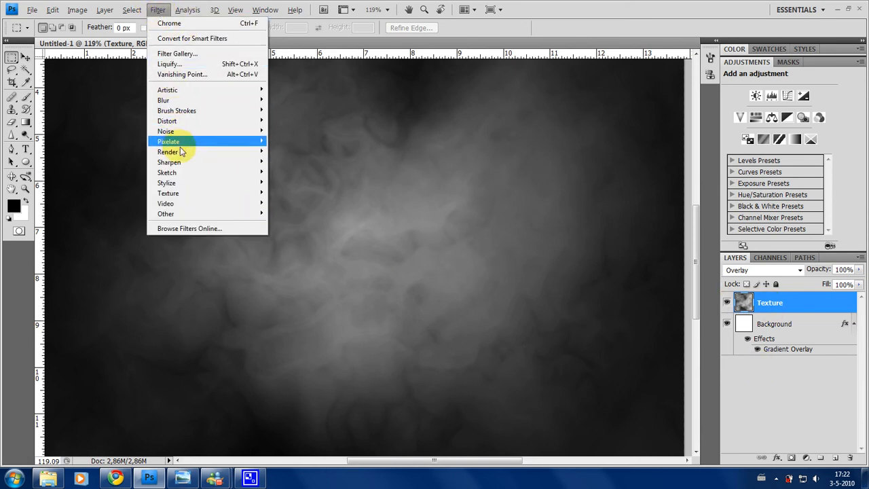
{"action": "mouse_move", "coordinate": [180, 162]}
{"action": "left_click", "coordinate": [298, 182]}
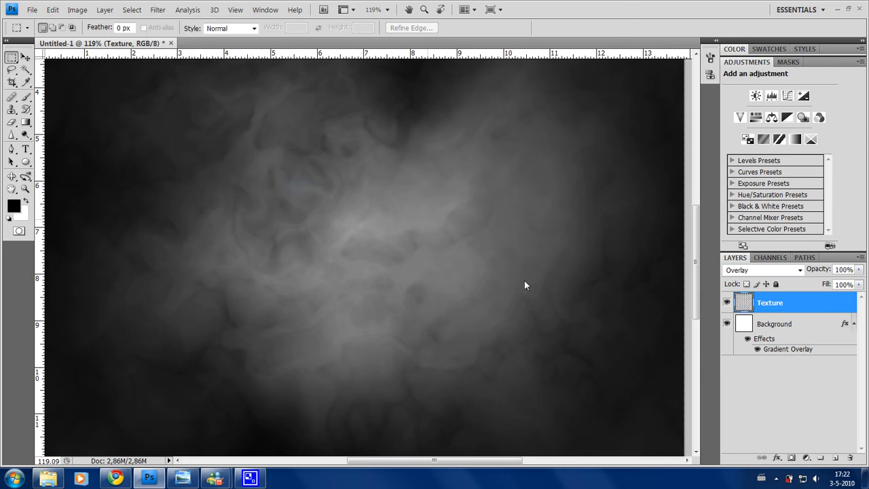
Step: Apply the Sharpen More filter to the Texture layer a second time
{"action": "key", "text": "ctrl+0"}
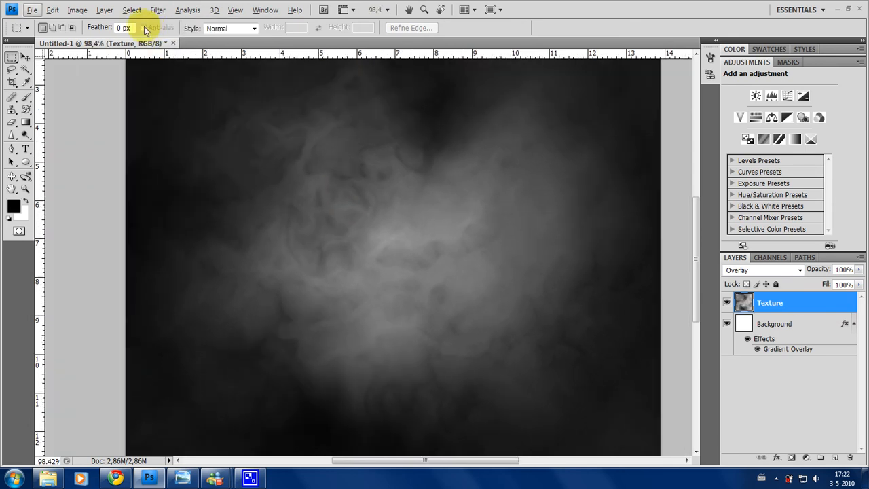
{"action": "left_click", "coordinate": [132, 9]}
{"action": "mouse_move", "coordinate": [157, 10]}
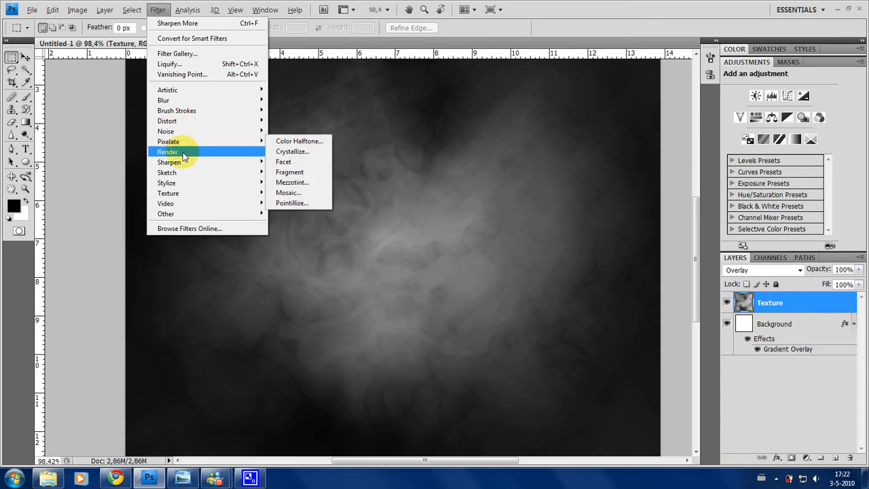
{"action": "mouse_move", "coordinate": [213, 169]}
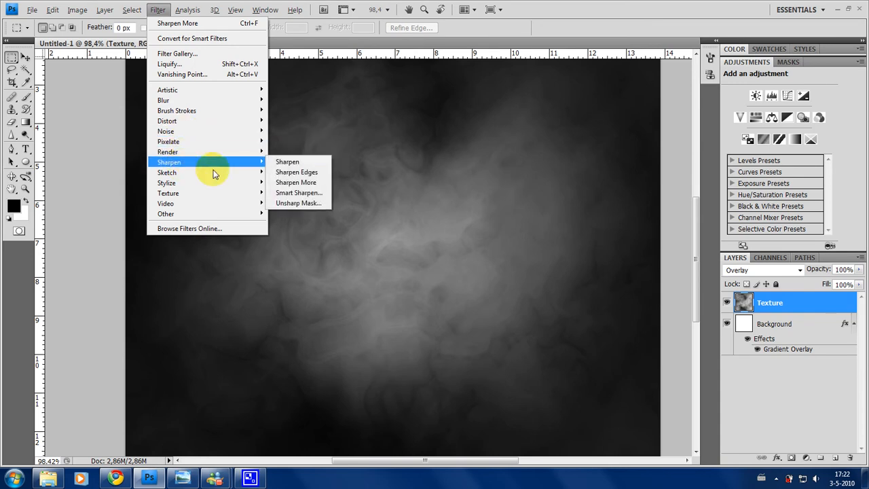
{"action": "left_click", "coordinate": [301, 182]}
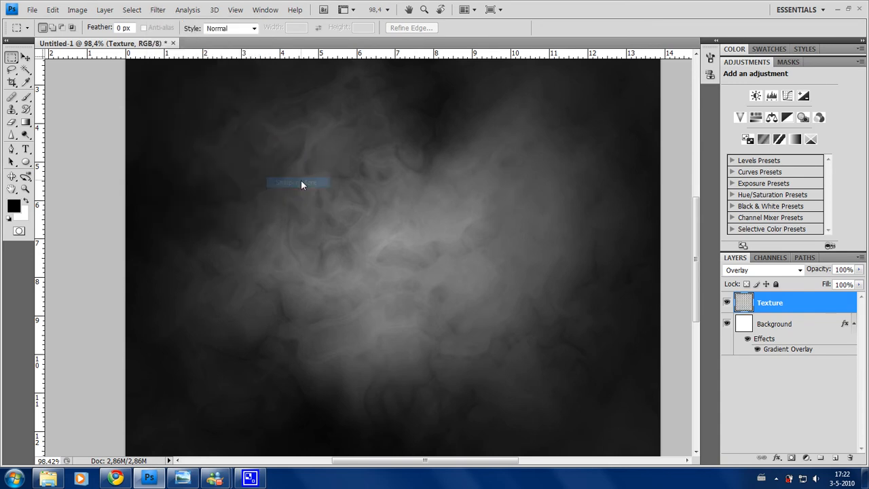
Step: Try a third pass of the Sharpen More filter on the Texture layer
{"action": "scroll", "coordinate": [434, 298], "scroll_direction": "up", "scroll_amount": 3}
{"action": "scroll", "coordinate": [433, 292], "scroll_direction": "up", "scroll_amount": 2}
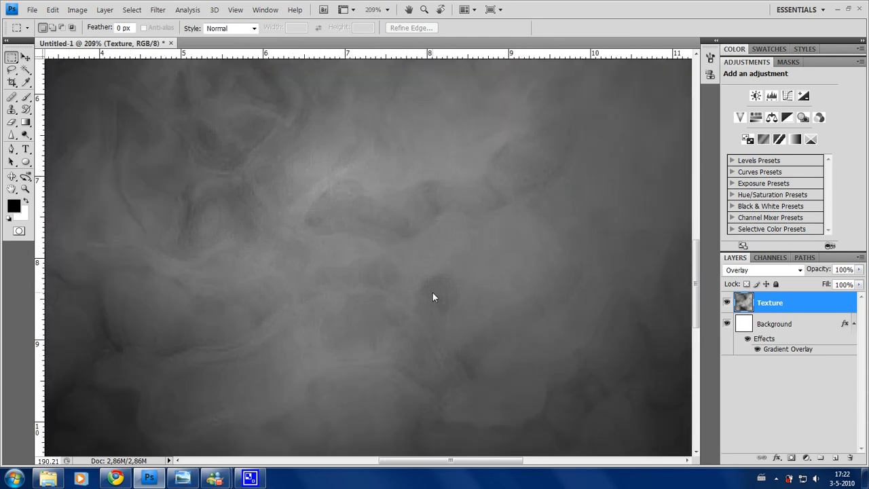
{"action": "scroll", "coordinate": [432, 297], "scroll_direction": "down", "scroll_amount": 1}
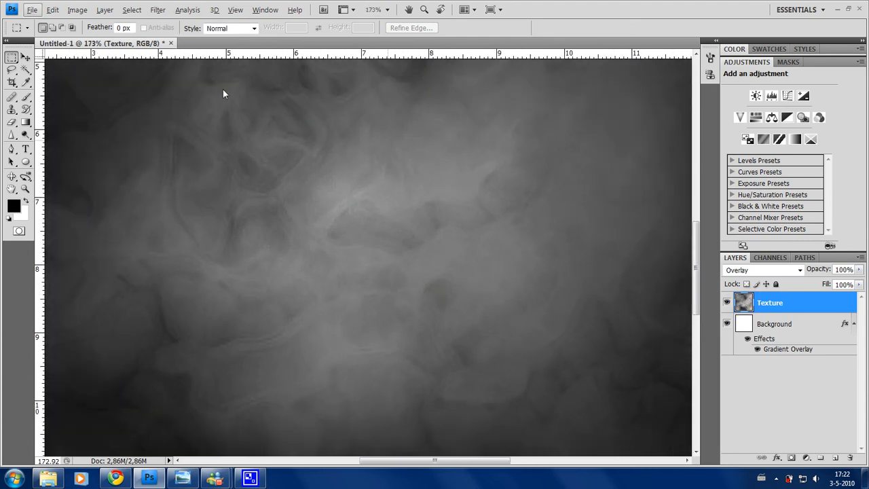
{"action": "left_click", "coordinate": [132, 10]}
{"action": "left_click", "coordinate": [157, 9]}
{"action": "left_click", "coordinate": [157, 10]}
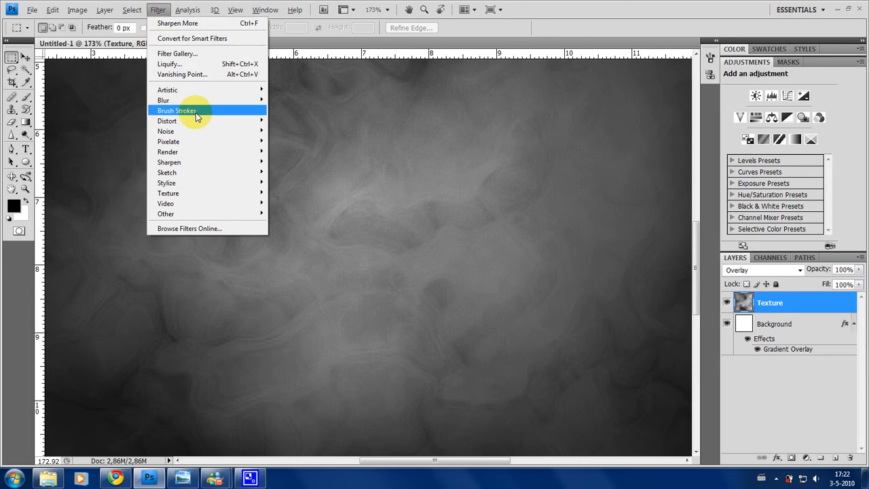
{"action": "mouse_move", "coordinate": [198, 162]}
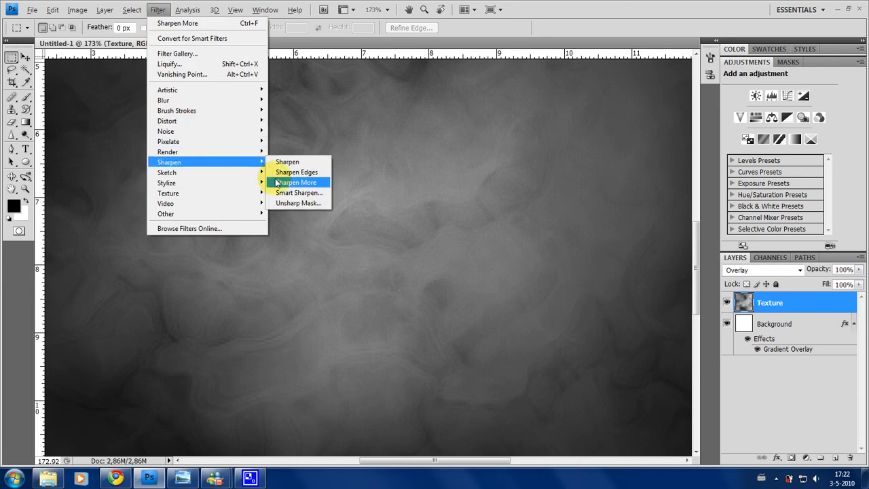
{"action": "left_click", "coordinate": [276, 181]}
Step: Undo the last Sharpen More pass on the Texture layer
{"action": "scroll", "coordinate": [395, 256], "scroll_direction": "up", "scroll_amount": 2}
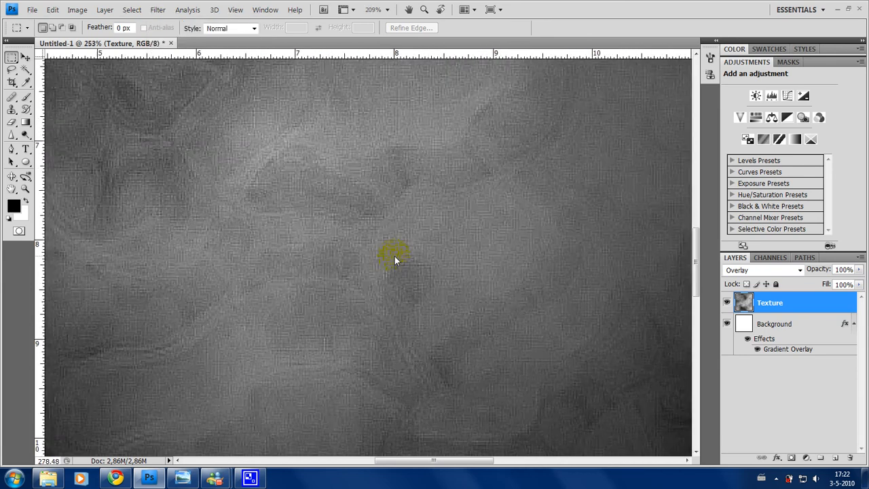
{"action": "scroll", "coordinate": [394, 256], "scroll_direction": "up", "scroll_amount": 2}
{"action": "left_click", "coordinate": [76, 10]}
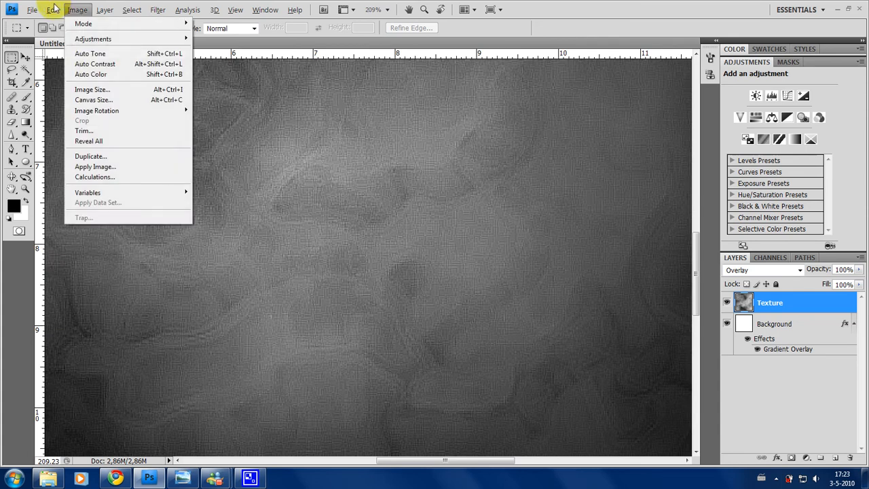
{"action": "mouse_move", "coordinate": [52, 12]}
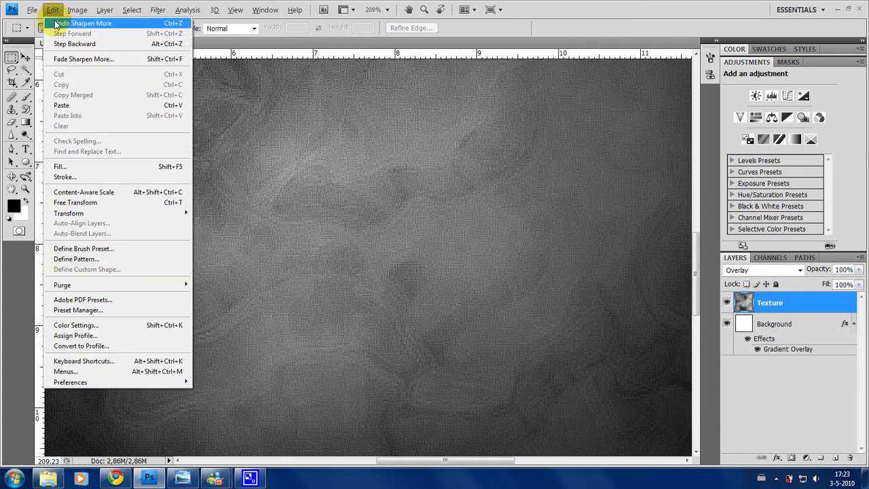
{"action": "left_click", "coordinate": [81, 23]}
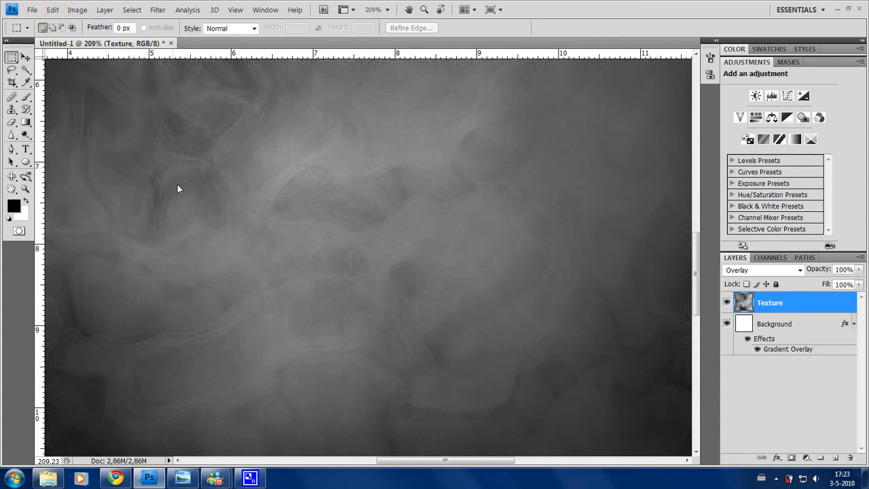
Step: Add a Gradient Overlay style to the Texture layer and set its blend mode to Color
{"action": "scroll", "coordinate": [442, 300], "scroll_direction": "down", "scroll_amount": 2}
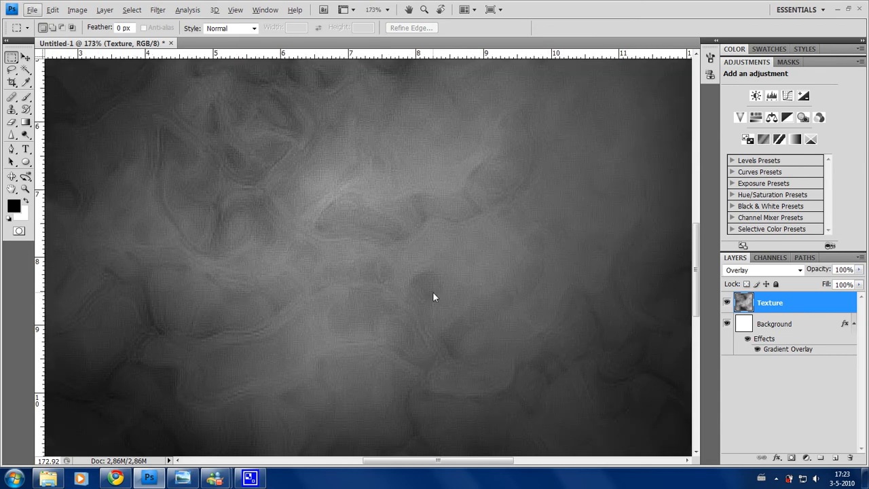
{"action": "scroll", "coordinate": [433, 296], "scroll_direction": "down", "scroll_amount": 2}
{"action": "scroll", "coordinate": [433, 296], "scroll_direction": "down", "scroll_amount": 3}
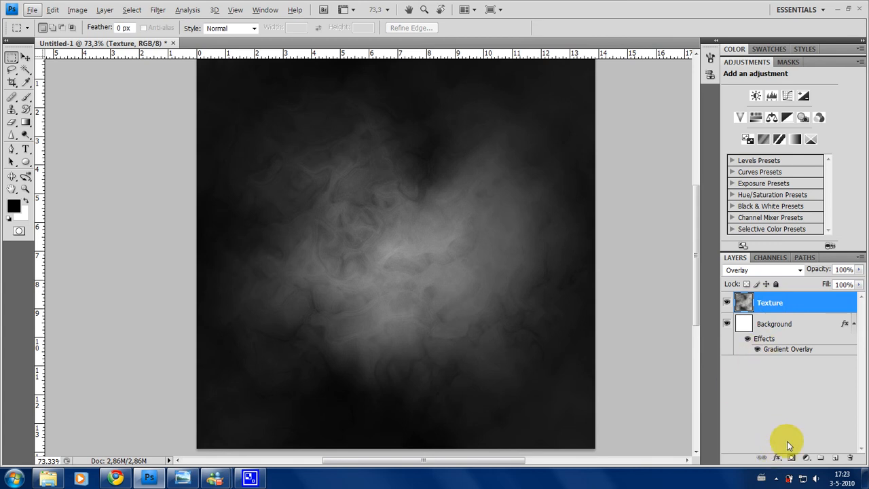
{"action": "left_click", "coordinate": [776, 457]}
{"action": "left_click", "coordinate": [812, 425]}
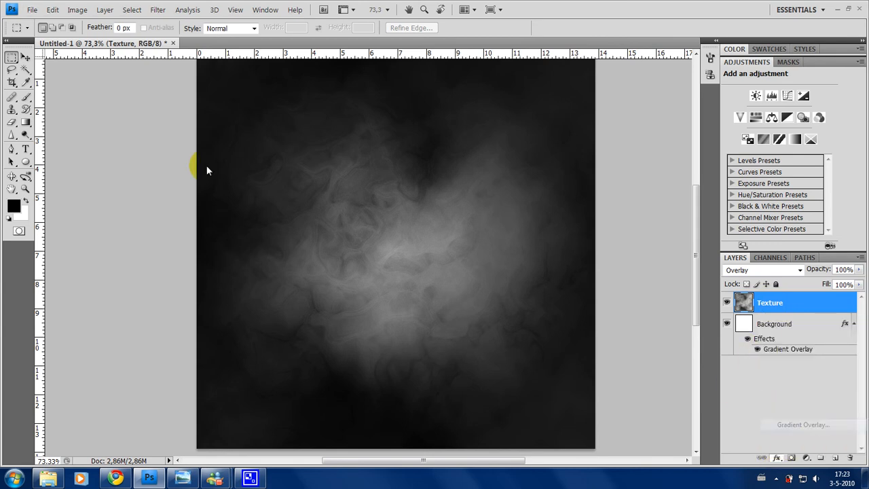
{"action": "left_click_drag", "start_coordinate": [606, 91], "coordinate": [661, 102]}
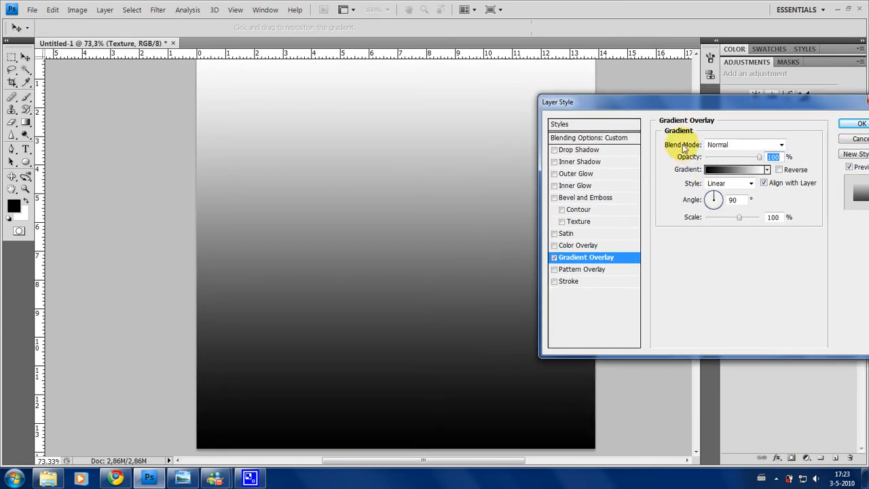
{"action": "left_click", "coordinate": [717, 146]}
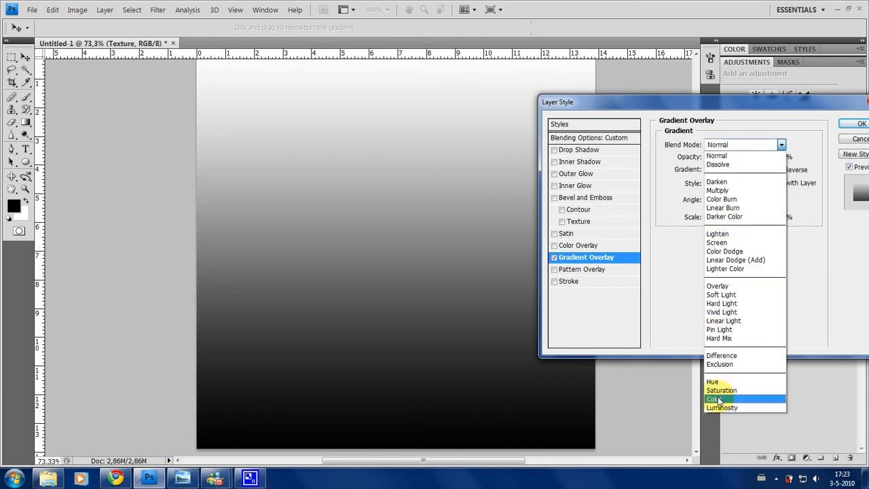
{"action": "left_click", "coordinate": [714, 399]}
Step: Try several preset gradients for the overlay, including Spectrum, and settle on Foreground to Background
{"action": "left_click", "coordinate": [740, 169]}
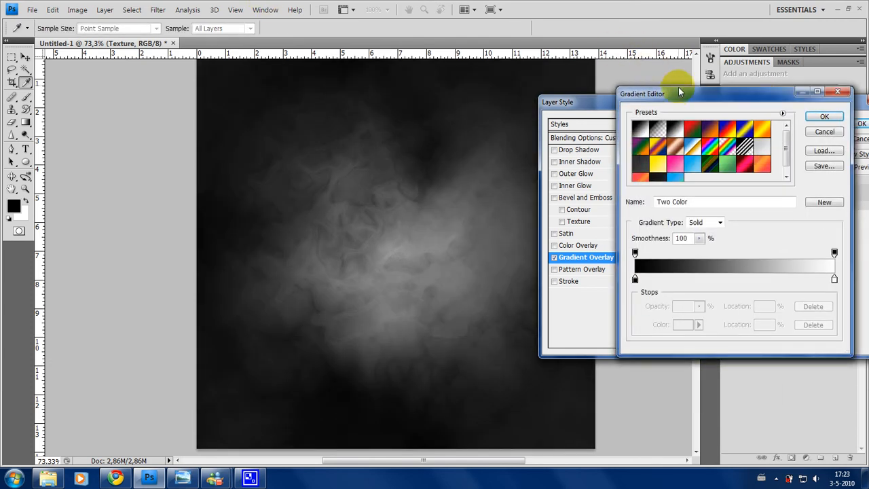
{"action": "left_click_drag", "start_coordinate": [677, 99], "coordinate": [736, 157]}
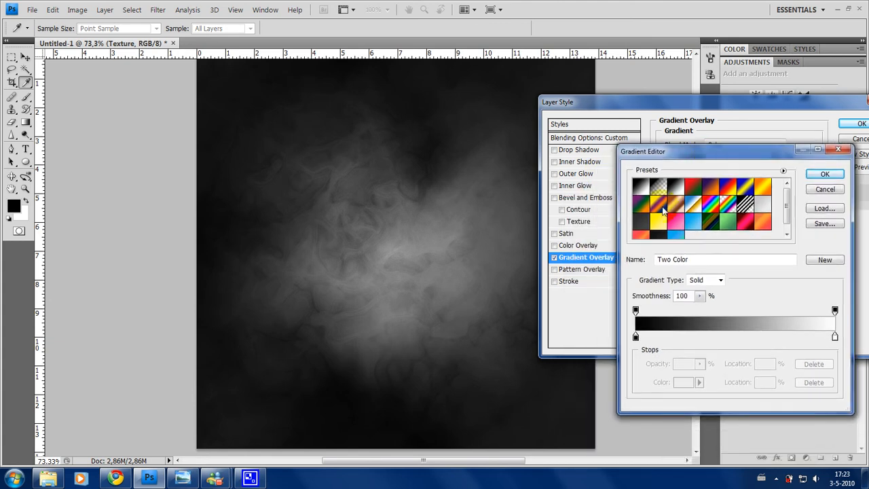
{"action": "left_click", "coordinate": [745, 221]}
{"action": "left_click", "coordinate": [728, 221]}
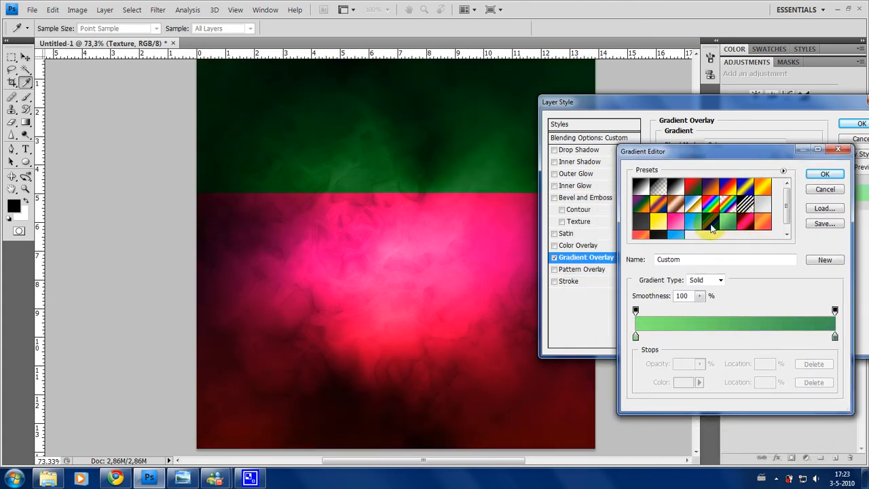
{"action": "left_click", "coordinate": [725, 207]}
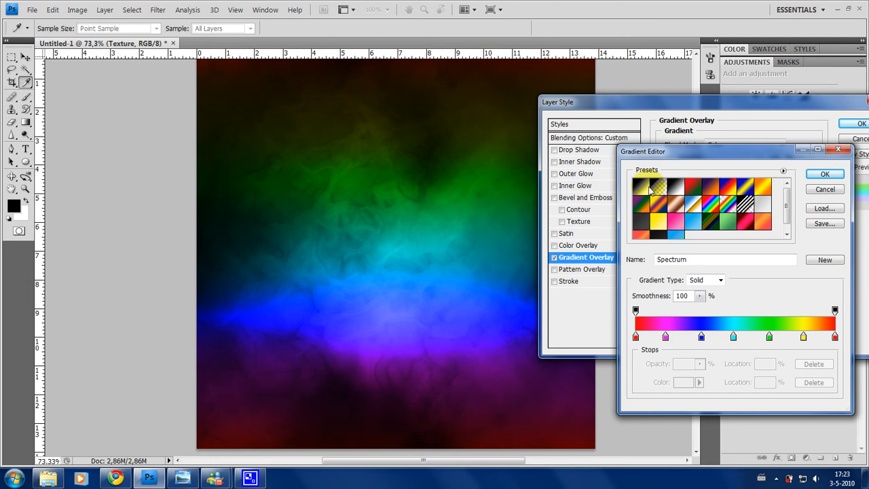
{"action": "left_click", "coordinate": [644, 190]}
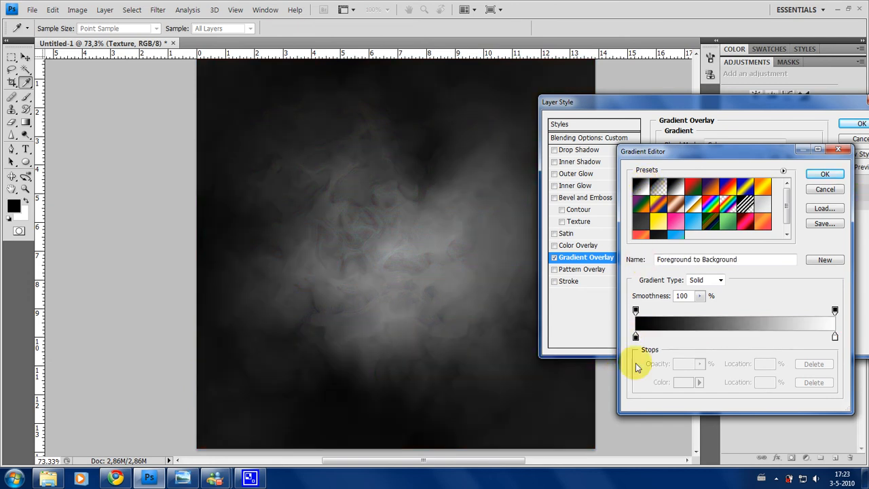
Step: Add a black color stop near the middle of the overlay gradient, at about 51%
{"action": "left_click", "coordinate": [635, 337]}
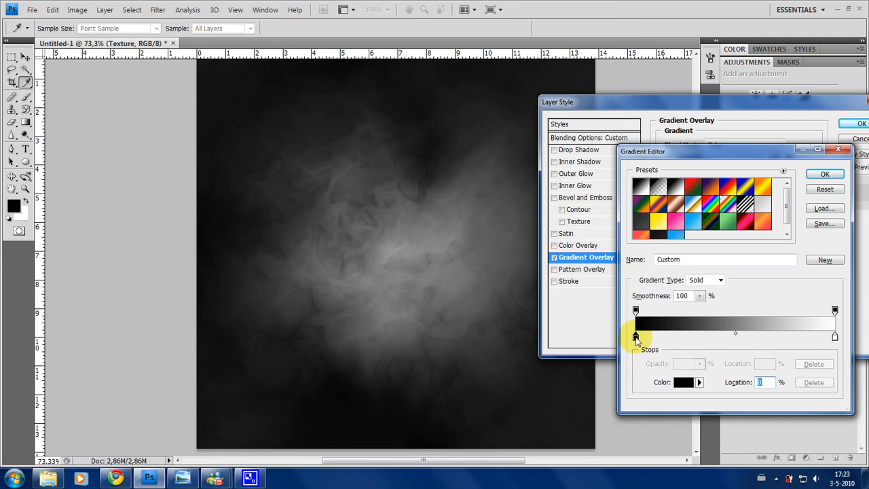
{"action": "left_click_drag", "start_coordinate": [636, 339], "coordinate": [734, 361]}
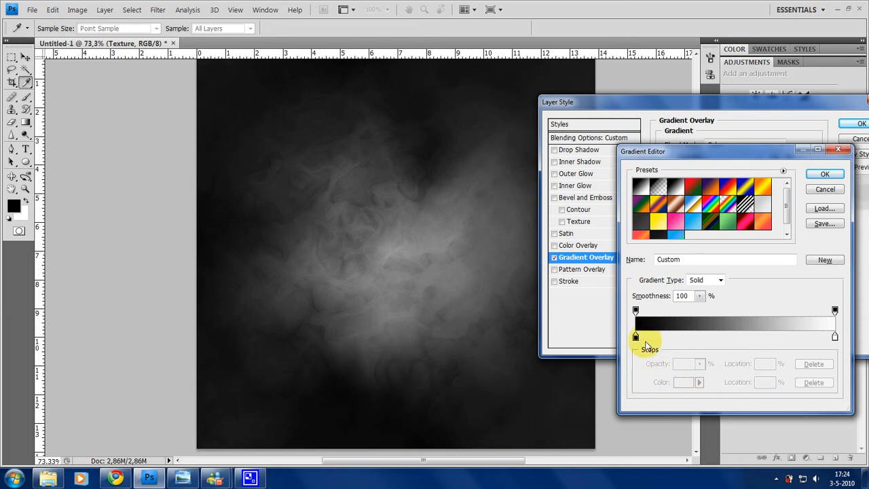
{"action": "left_click", "coordinate": [636, 336]}
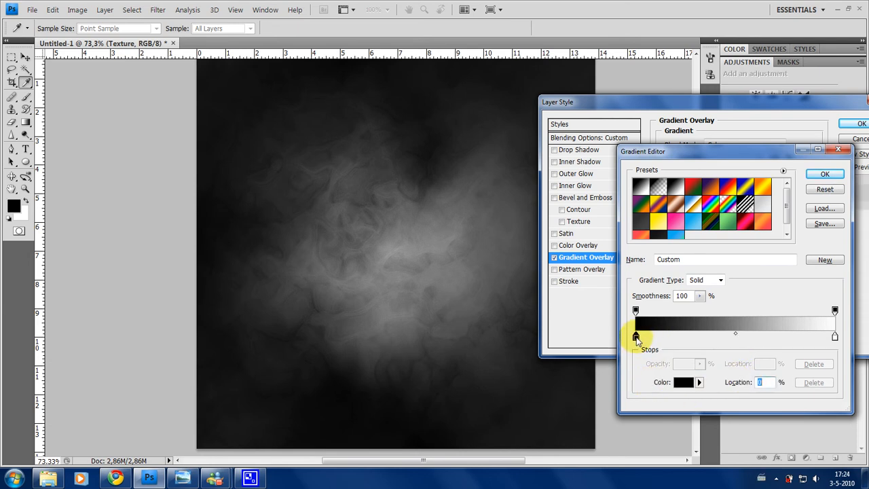
{"action": "left_click_drag", "start_coordinate": [636, 338], "coordinate": [743, 336]}
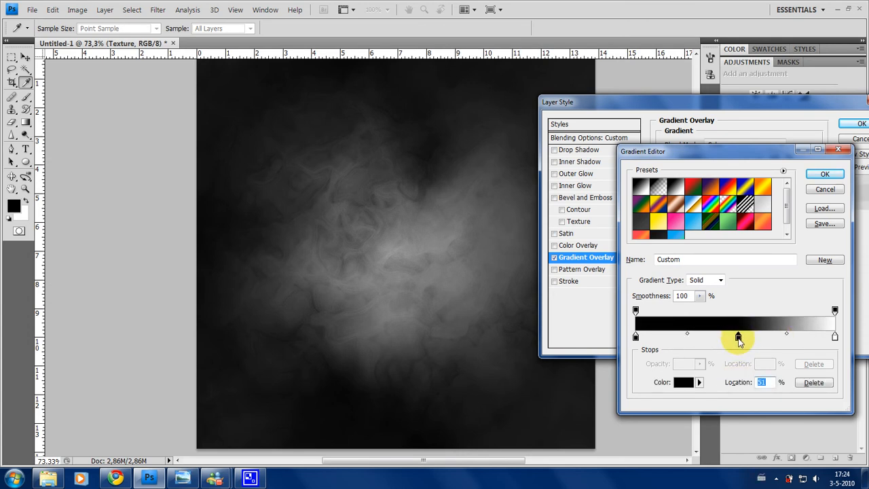
Step: Try extra black color stops along the gradient, then remove the surplus, leaving one middle stop at 50%
{"action": "left_click", "coordinate": [710, 335]}
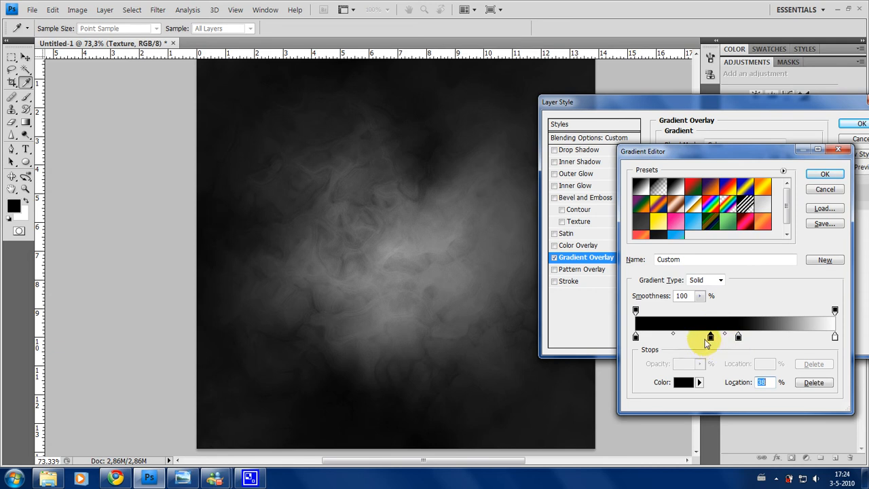
{"action": "left_click", "coordinate": [772, 336]}
{"action": "left_click_drag", "start_coordinate": [739, 335], "coordinate": [733, 404]}
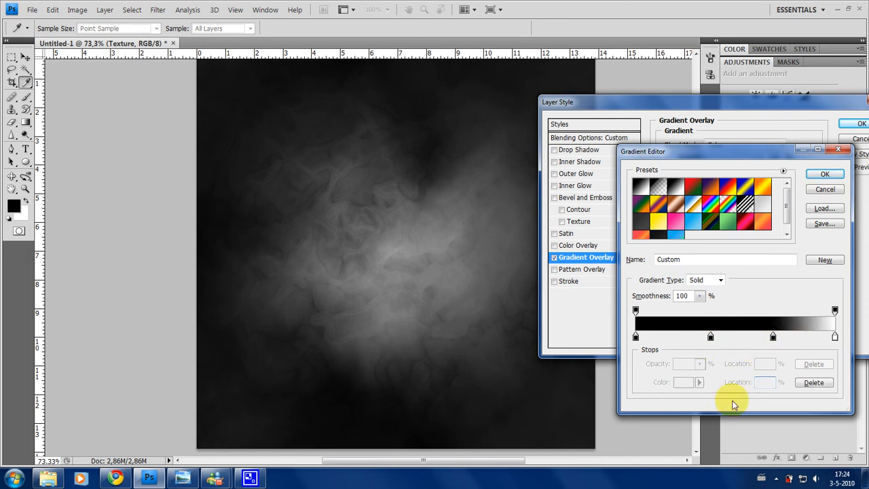
{"action": "left_click_drag", "start_coordinate": [711, 335], "coordinate": [711, 394]}
{"action": "left_click", "coordinate": [769, 336]}
{"action": "left_click_drag", "start_coordinate": [769, 342], "coordinate": [739, 346]}
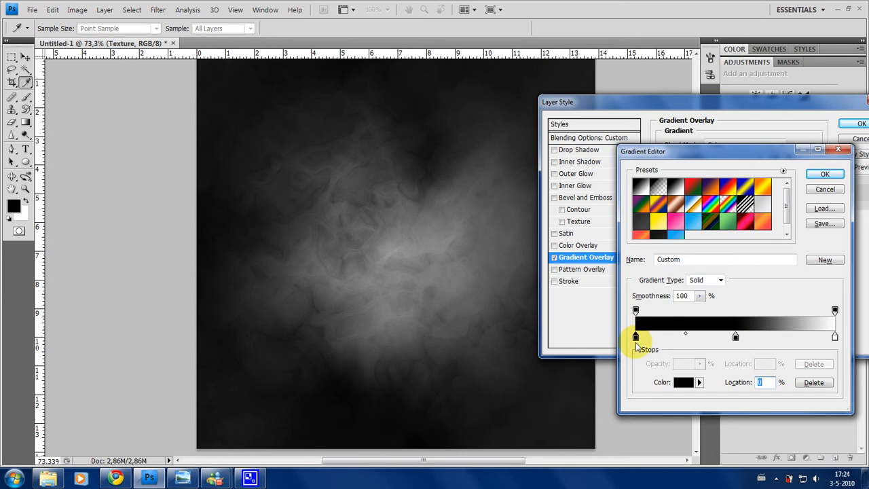
Step: Set the gradient's 0% color stop to PANTONE Process Cyan PC from the PANTONE solid to process library
{"action": "double_click", "coordinate": [635, 337]}
{"action": "left_click", "coordinate": [627, 199]}
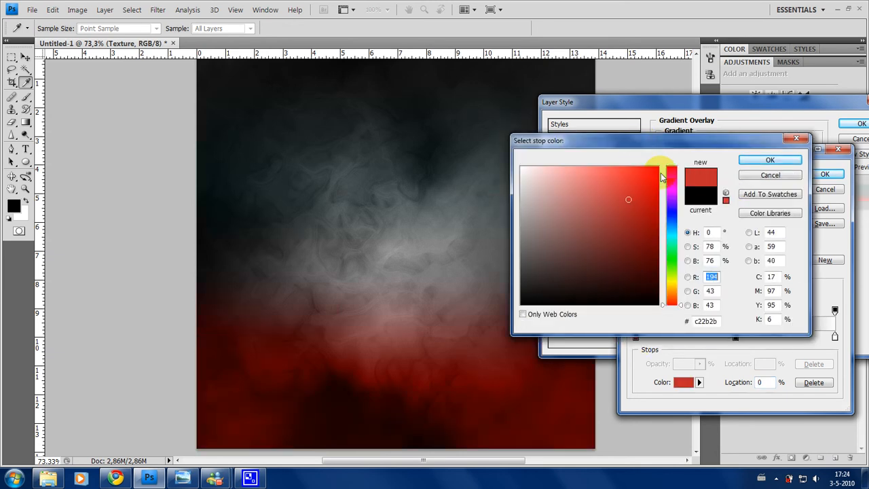
{"action": "left_click", "coordinate": [757, 213]}
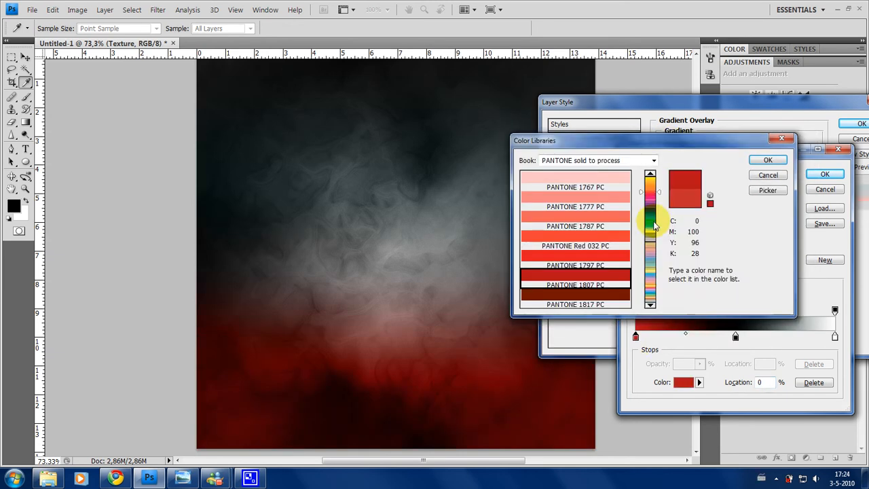
{"action": "left_click", "coordinate": [650, 175]}
{"action": "left_click", "coordinate": [569, 253]}
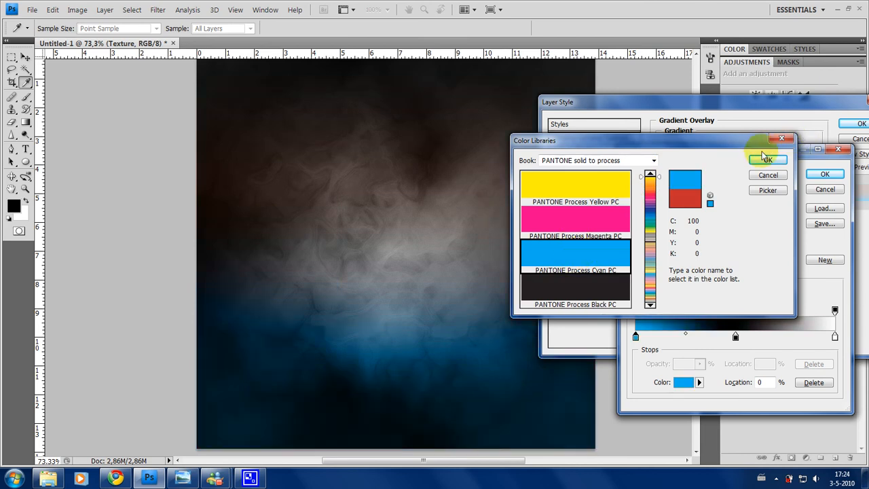
{"action": "left_click", "coordinate": [767, 159]}
Step: Set the gradient's 50% color stop to PANTONE Process Cyan PC
{"action": "left_click", "coordinate": [735, 336]}
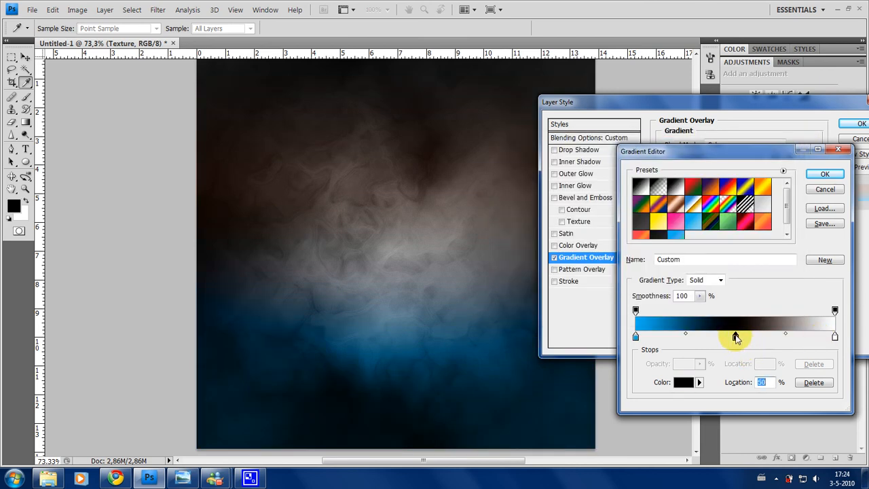
{"action": "left_click", "coordinate": [683, 383]}
{"action": "left_click", "coordinate": [753, 213]}
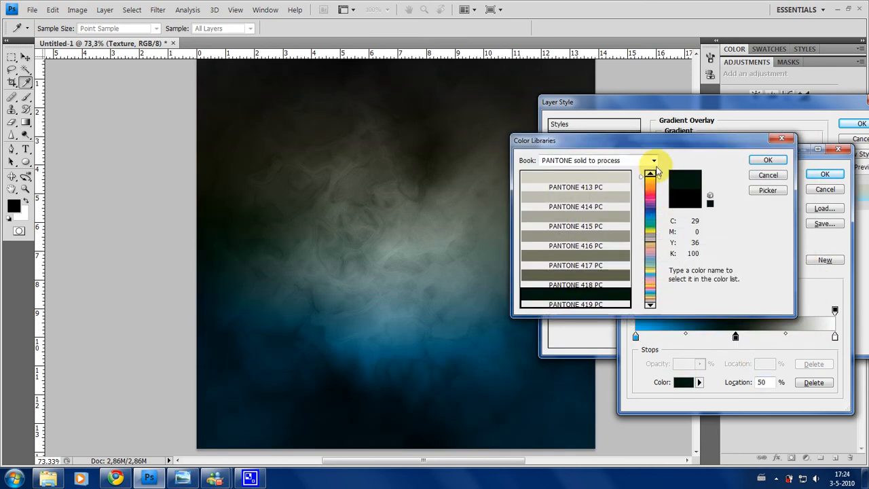
{"action": "left_click", "coordinate": [650, 174]}
{"action": "left_click", "coordinate": [569, 253]}
Step: Vary the red component of the 50% stop's color and accept the blue #03aeef
{"action": "left_click", "coordinate": [767, 190]}
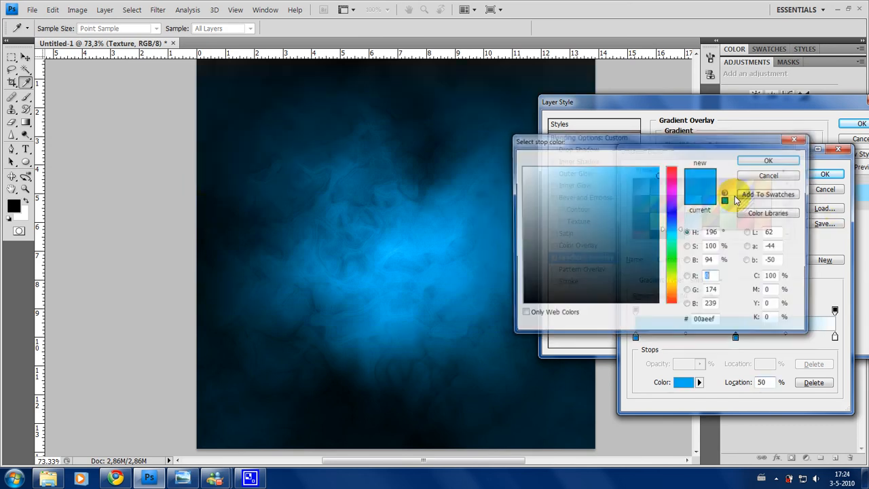
{"action": "left_click", "coordinate": [686, 260]}
{"action": "left_click", "coordinate": [688, 277]}
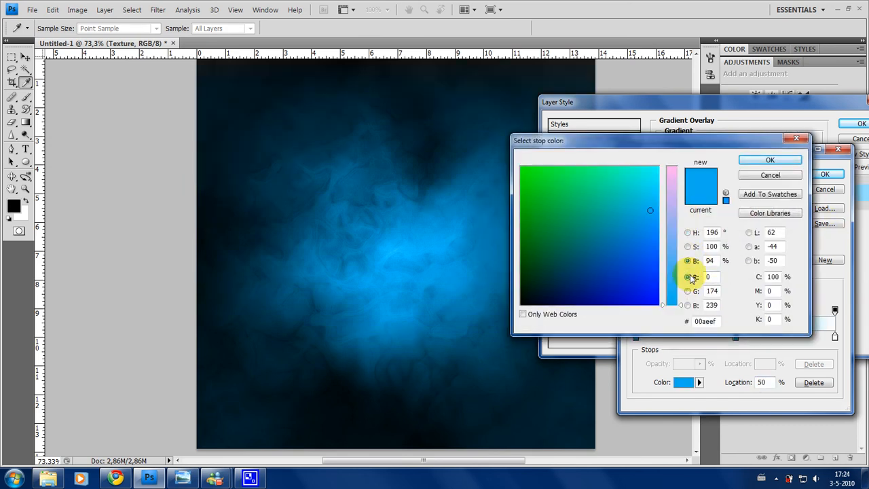
{"action": "mouse_move", "coordinate": [669, 219]}
{"action": "left_mouse_down"}
{"action": "mouse_move", "coordinate": [667, 204]}
{"action": "mouse_move", "coordinate": [673, 229]}
{"action": "left_mouse_up"}
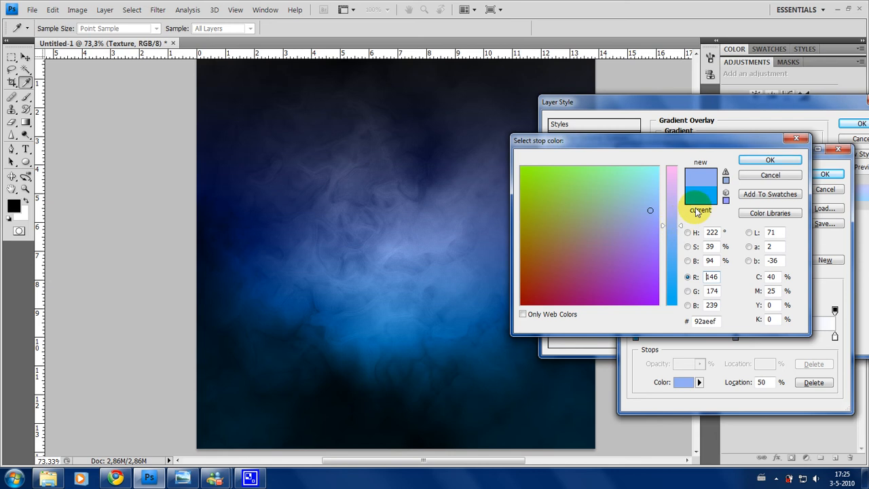
{"action": "mouse_move", "coordinate": [674, 230]}
{"action": "left_mouse_down"}
{"action": "mouse_move", "coordinate": [671, 181]}
{"action": "mouse_move", "coordinate": [671, 307]}
{"action": "left_mouse_up"}
{"action": "left_click", "coordinate": [762, 163]}
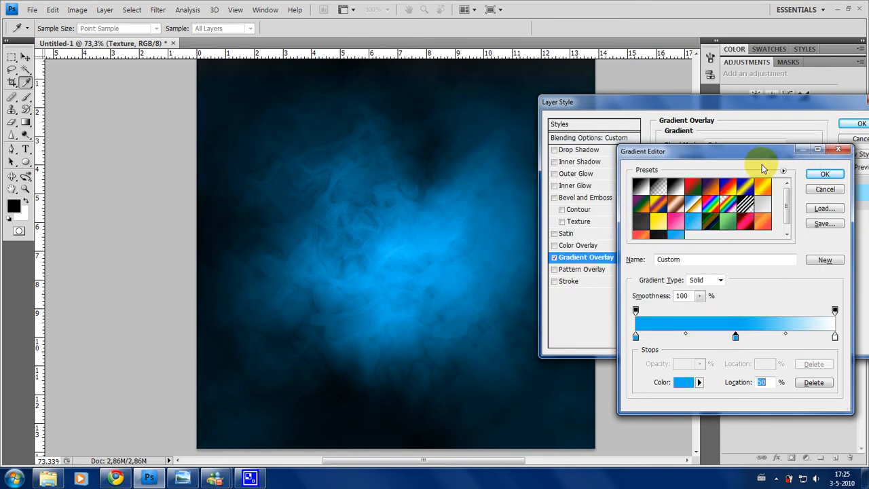
Step: Set the gradient's 100% color stop to PANTONE Process Cyan PC
{"action": "double_click", "coordinate": [835, 337]}
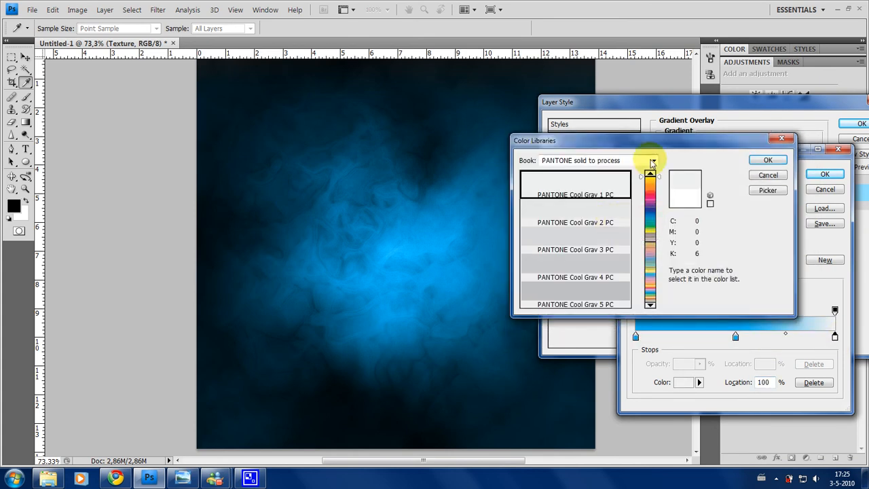
{"action": "left_click", "coordinate": [650, 175]}
{"action": "left_click", "coordinate": [576, 255]}
{"action": "left_click", "coordinate": [766, 161]}
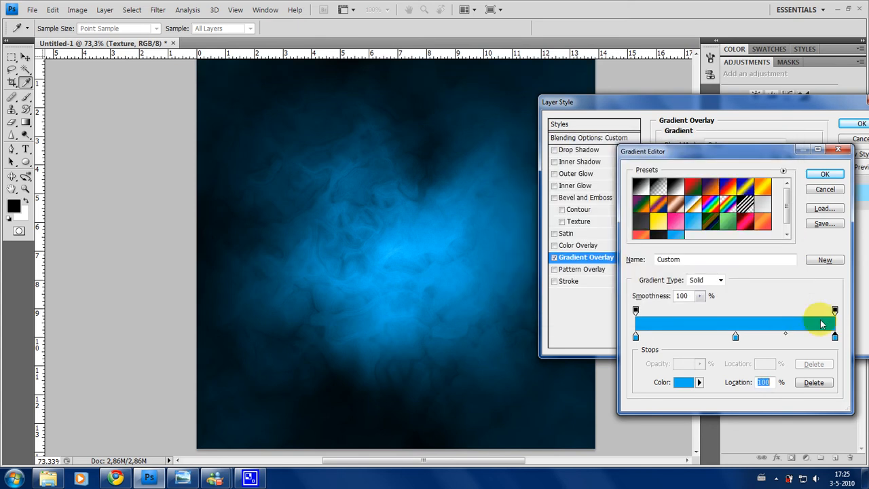
Step: Adjust the green and red components of the 100% stop's color to the slightly darker blue #259eef
{"action": "double_click", "coordinate": [835, 338]}
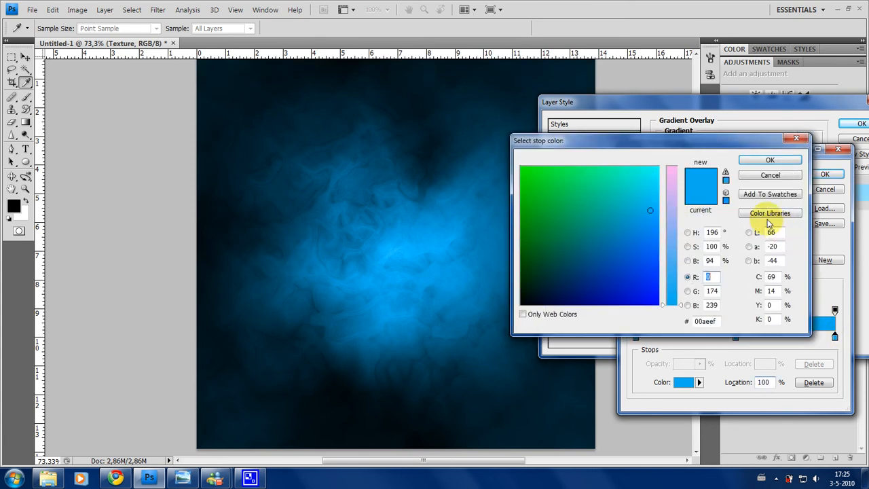
{"action": "left_click", "coordinate": [688, 290]}
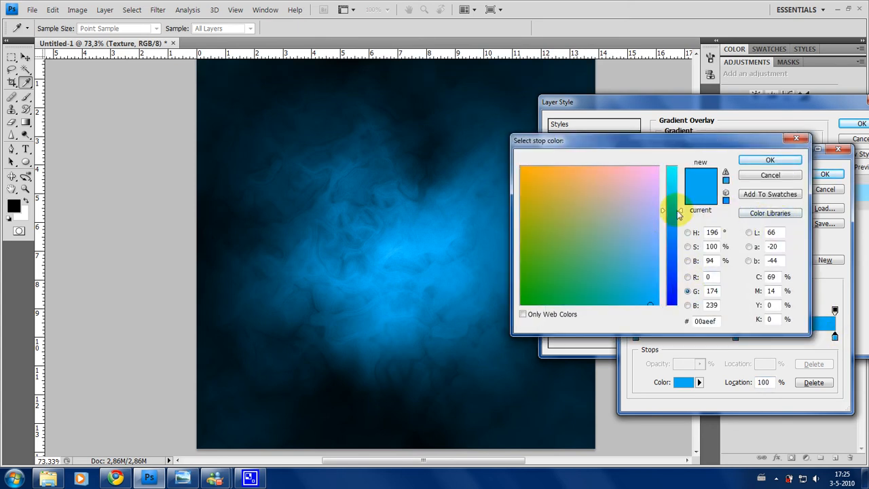
{"action": "left_click_drag", "start_coordinate": [673, 192], "coordinate": [670, 219]}
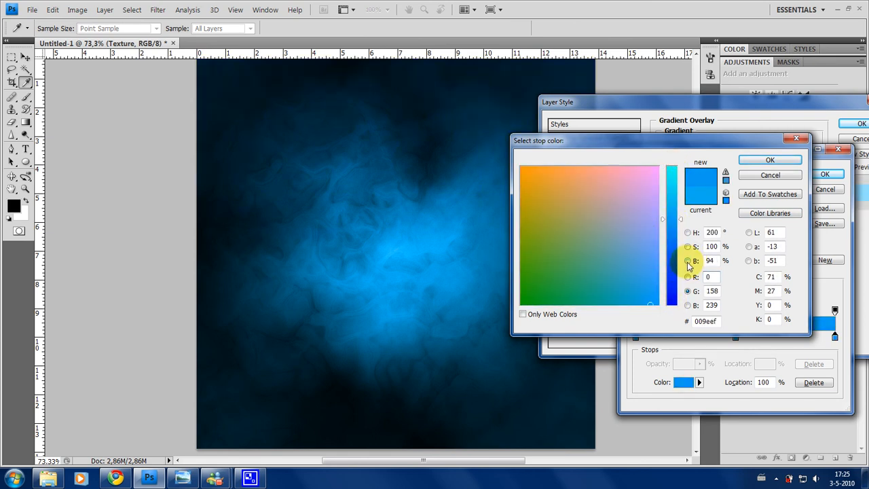
{"action": "left_click", "coordinate": [687, 260]}
{"action": "left_click", "coordinate": [688, 288]}
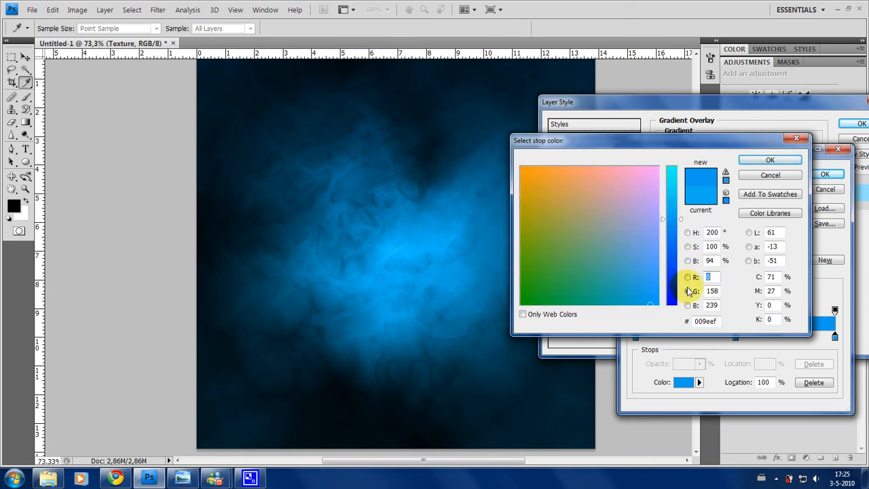
{"action": "left_click", "coordinate": [688, 276]}
{"action": "left_click_drag", "start_coordinate": [671, 242], "coordinate": [659, 284]}
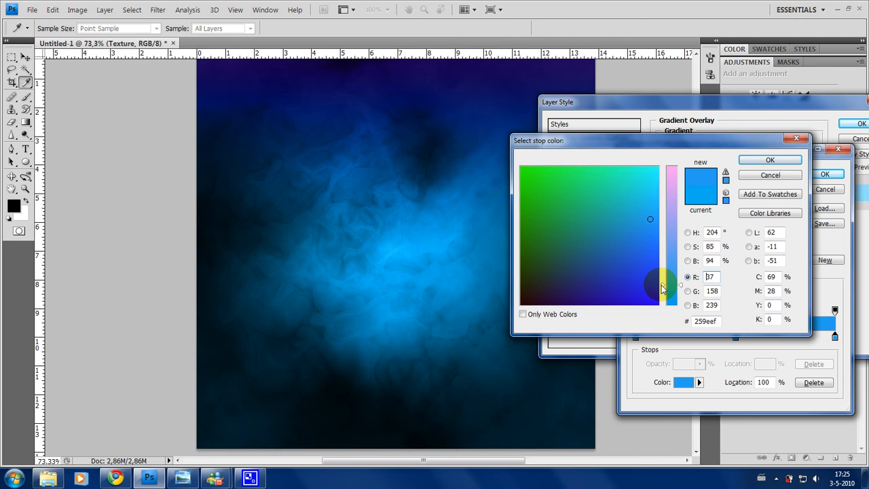
{"action": "left_click", "coordinate": [747, 161]}
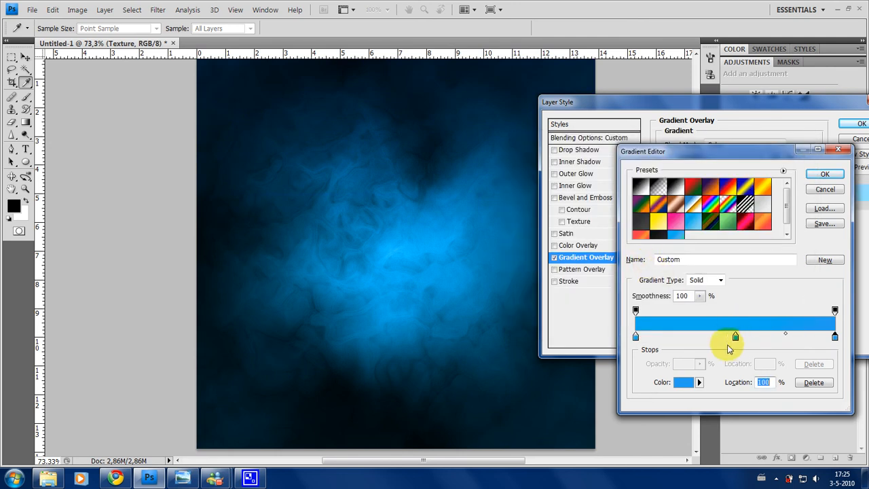
Step: Recolor the gradient's 50% stop to a muted teal green near #89dabc, with red at 137, and accept the color
{"action": "left_click", "coordinate": [683, 382]}
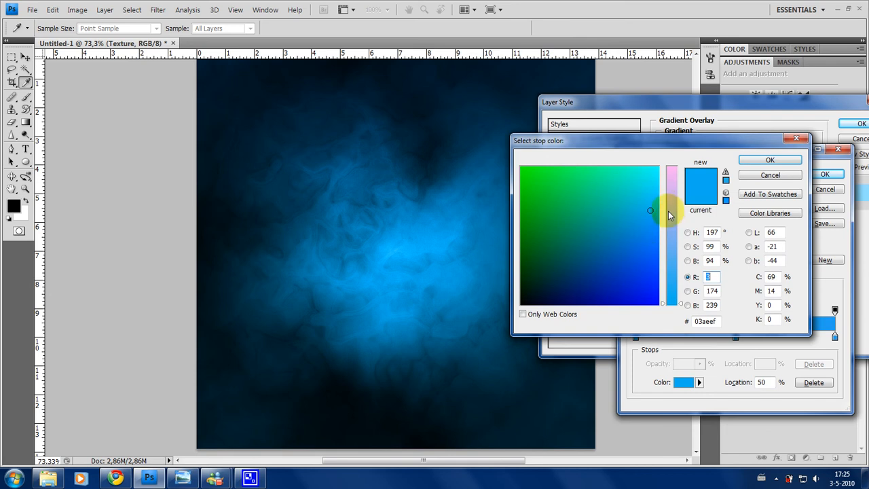
{"action": "left_click", "coordinate": [669, 216]}
{"action": "left_click", "coordinate": [673, 231]}
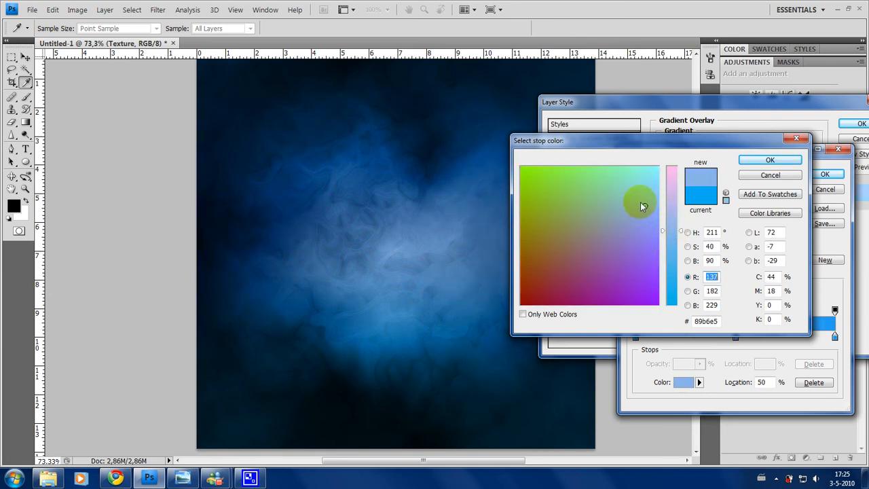
{"action": "left_click", "coordinate": [622, 186]}
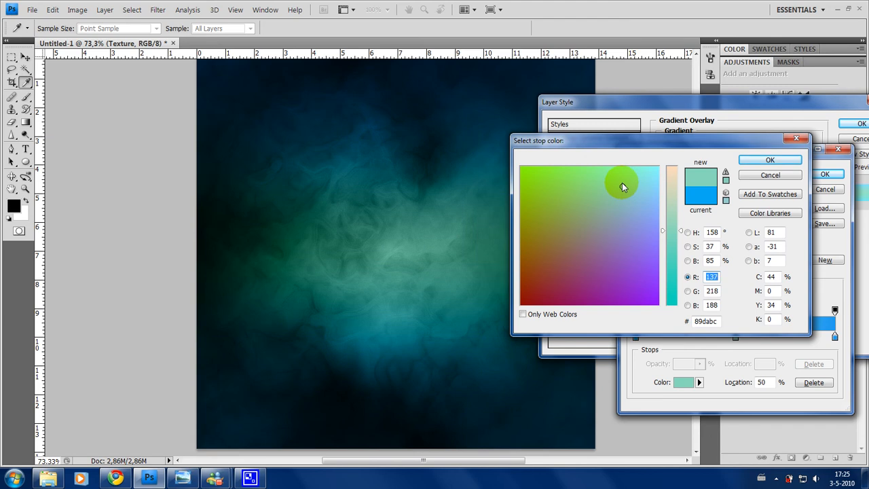
{"action": "left_click", "coordinate": [625, 184]}
{"action": "left_click", "coordinate": [627, 185]}
{"action": "left_click", "coordinate": [752, 160]}
{"action": "left_click", "coordinate": [502, 409]}
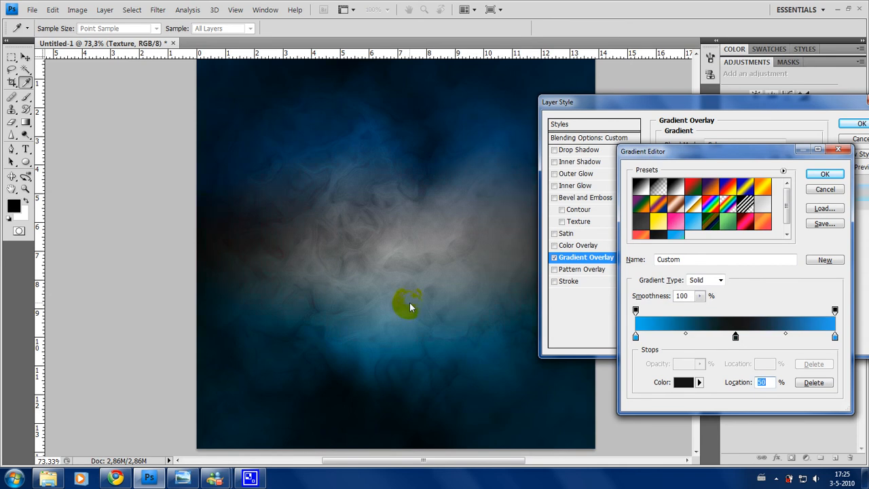
{"action": "left_click", "coordinate": [635, 311]}
{"action": "key", "text": "ctrl+z"}
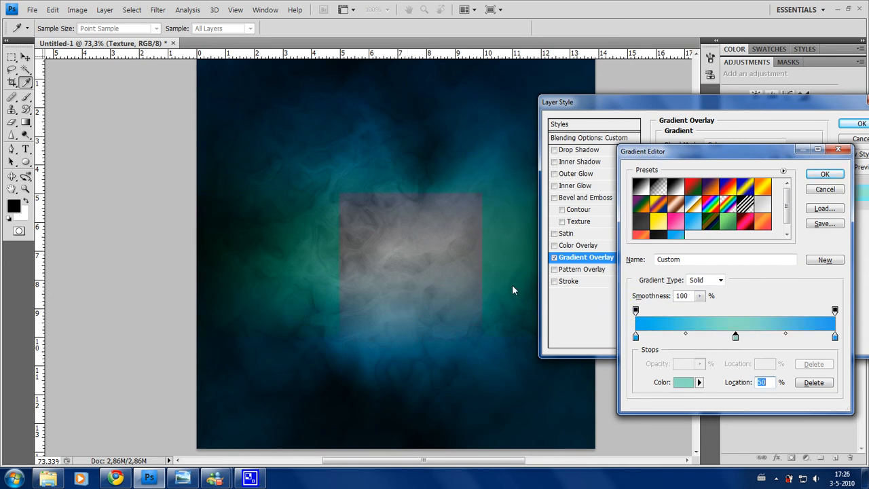
Step: Accept the edited gradient, lower the Texture layer's gradient overlay opacity to 86%, and apply the layer style
{"action": "left_click_drag", "start_coordinate": [677, 149], "coordinate": [677, 125]}
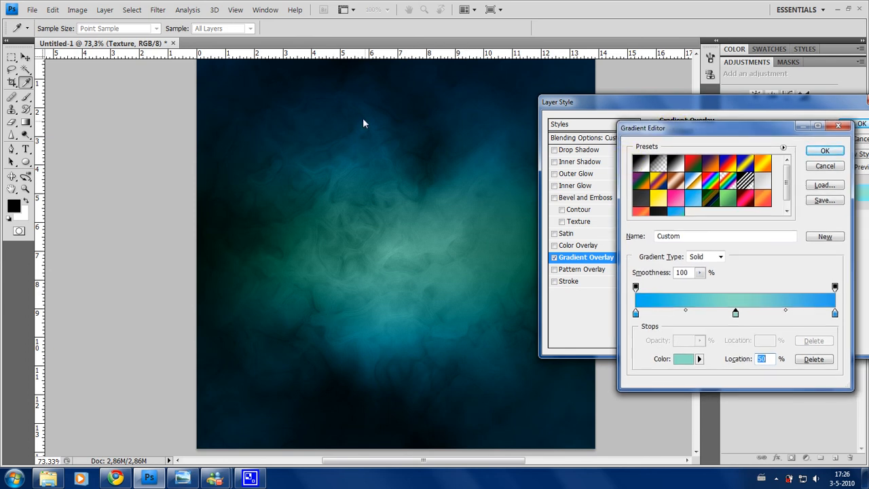
{"action": "left_click", "coordinate": [823, 150]}
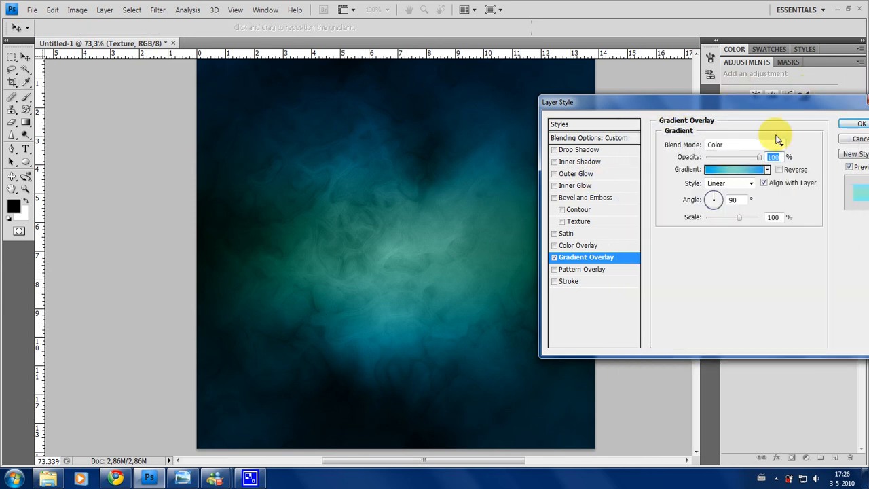
{"action": "mouse_move", "coordinate": [759, 157]}
{"action": "left_mouse_down"}
{"action": "mouse_move", "coordinate": [742, 158]}
{"action": "mouse_move", "coordinate": [753, 160]}
{"action": "left_mouse_up"}
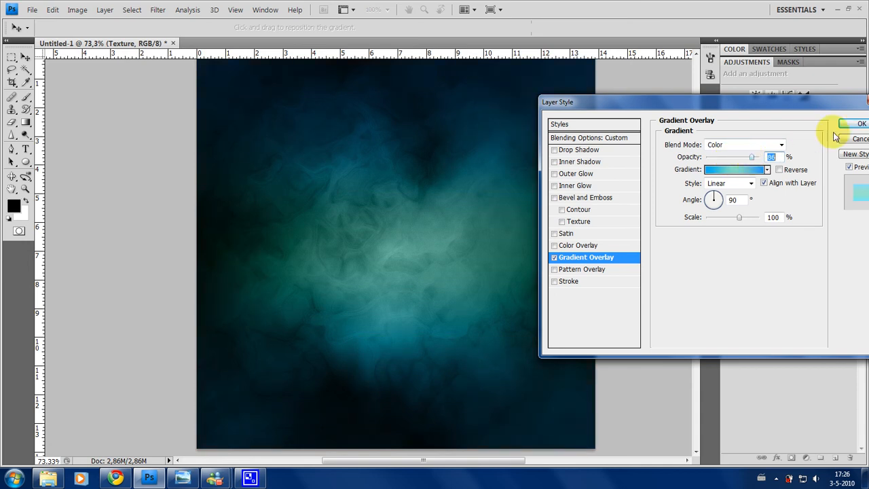
{"action": "left_click", "coordinate": [854, 124]}
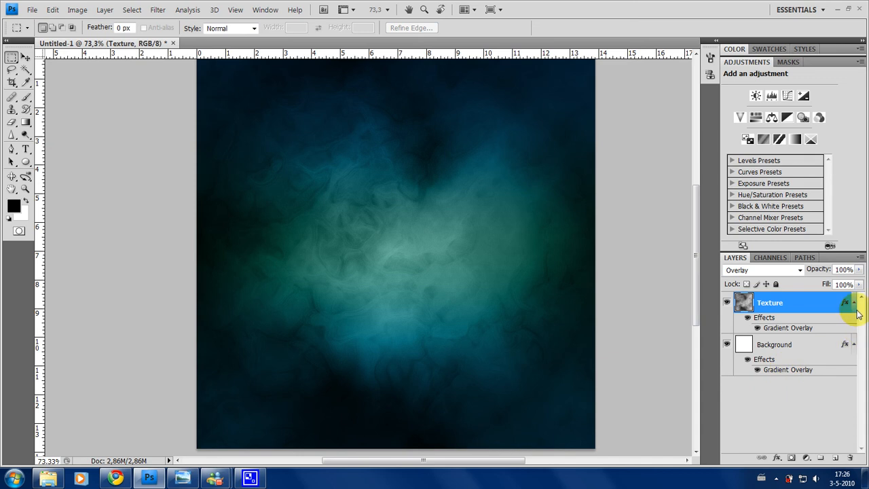
{"action": "left_click", "coordinate": [824, 369]}
{"action": "double_click", "coordinate": [824, 369]}
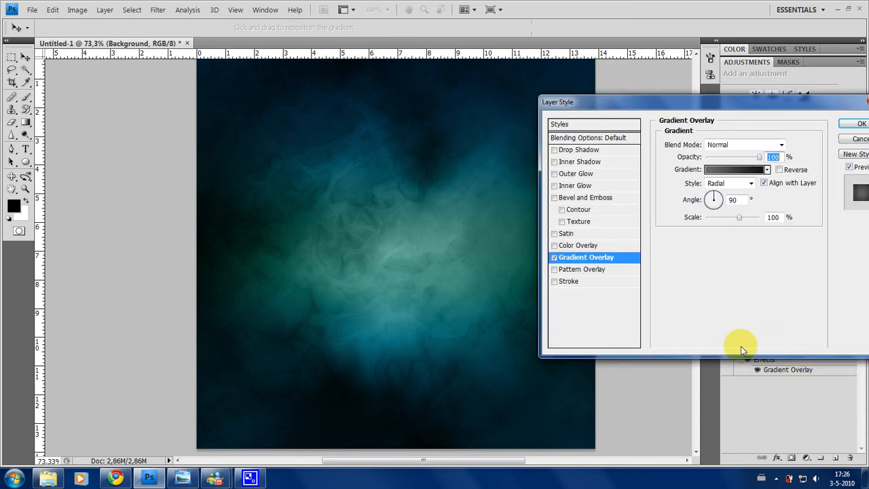
{"action": "left_click", "coordinate": [857, 139]}
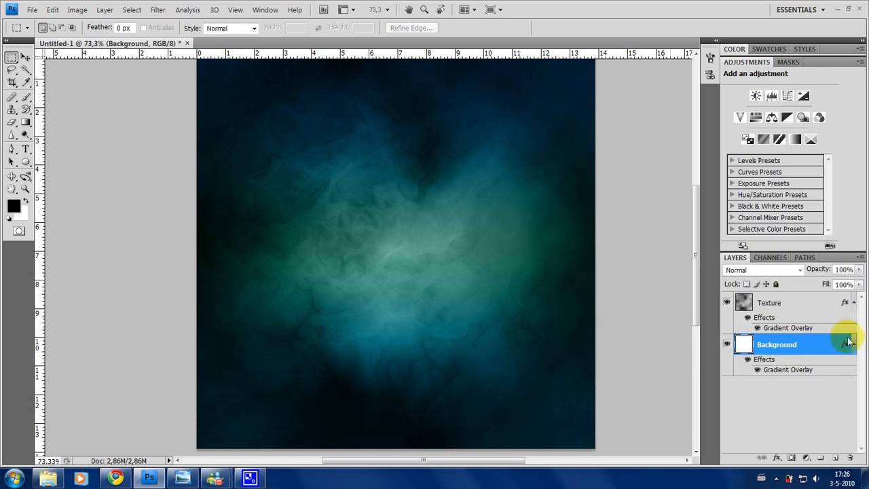
Step: Collapse and re-expand the Background layer's effects list
{"action": "left_click", "coordinate": [854, 344]}
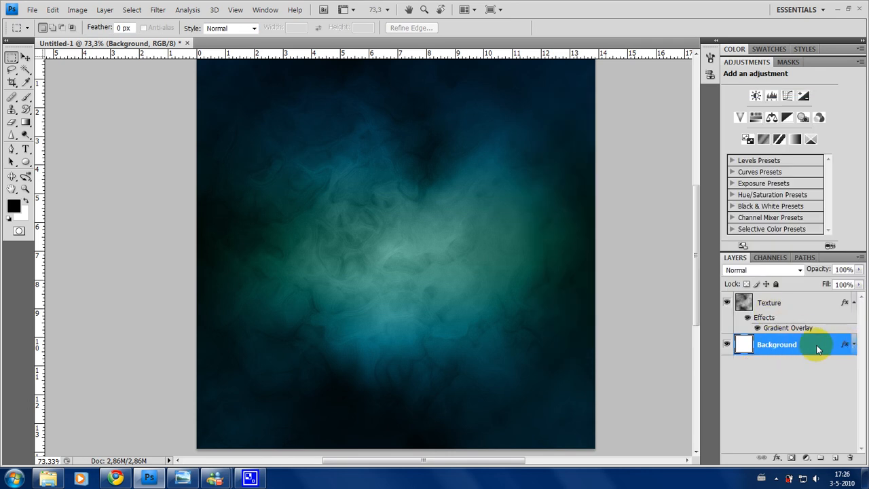
{"action": "left_click", "coordinate": [855, 343]}
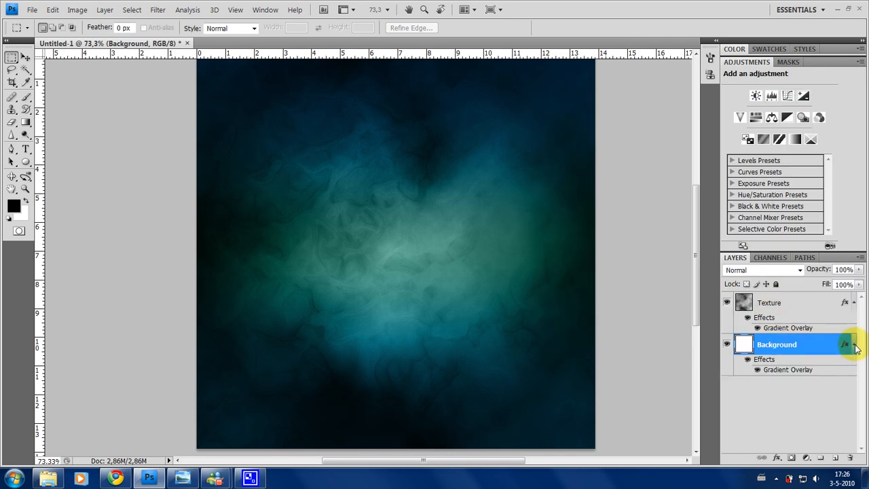
{"action": "left_click", "coordinate": [854, 345]}
{"action": "left_click", "coordinate": [855, 345]}
{"action": "left_click", "coordinate": [855, 346]}
{"action": "left_click", "coordinate": [854, 345]}
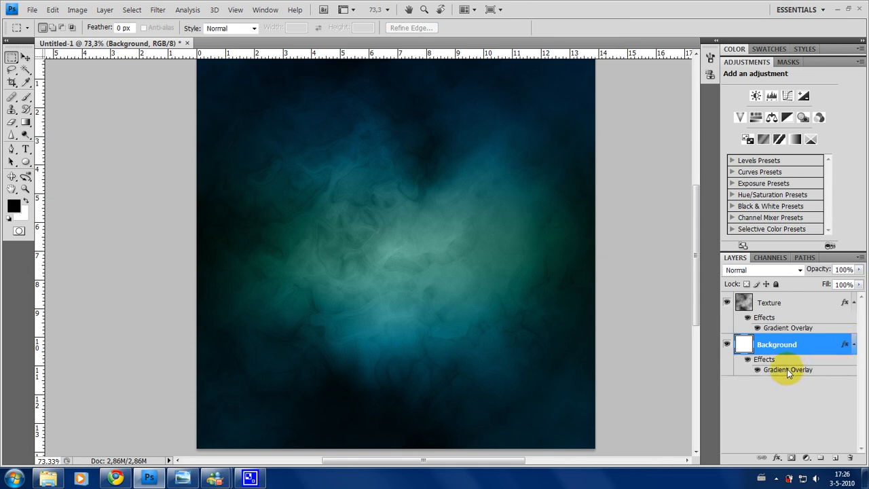
Step: Darken the 100% color stop of the Background layer's gradient overlay to near-black #070707
{"action": "double_click", "coordinate": [787, 369]}
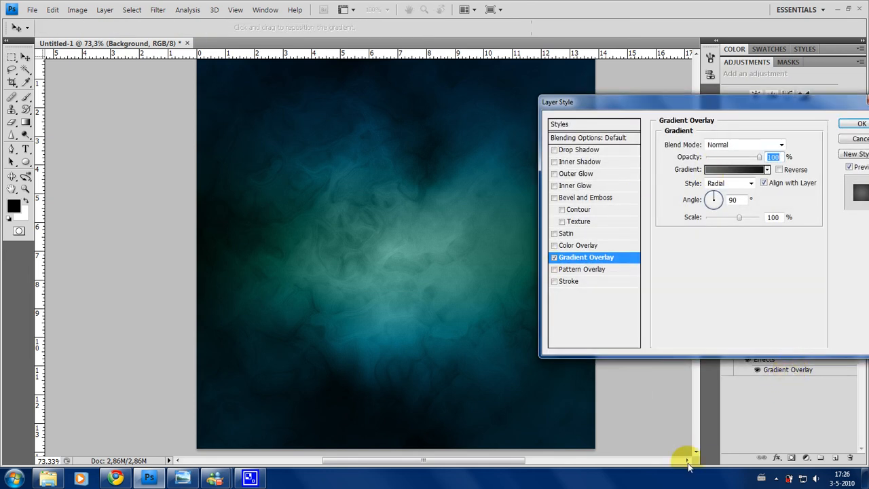
{"action": "left_click", "coordinate": [728, 169]}
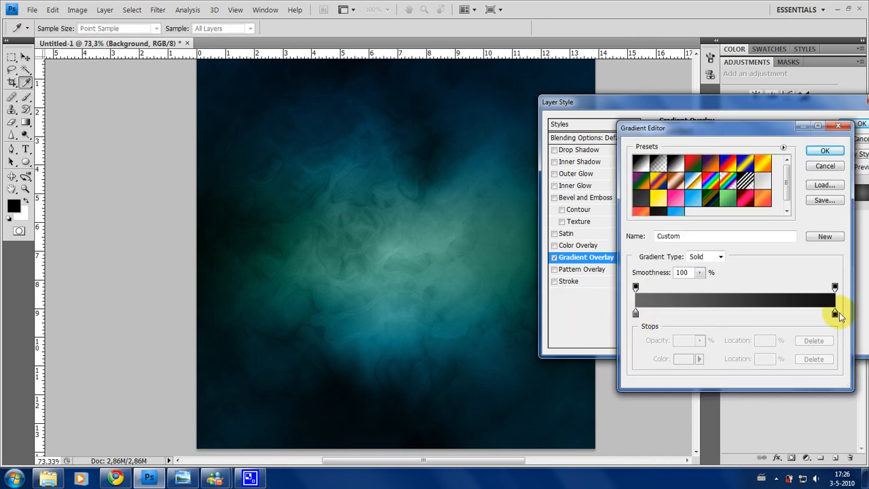
{"action": "left_click", "coordinate": [835, 313]}
{"action": "left_click", "coordinate": [683, 359]}
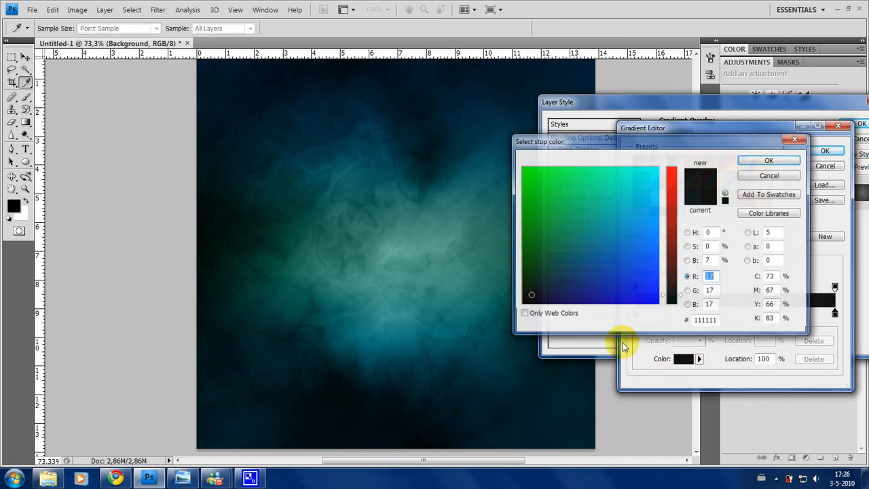
{"action": "left_click", "coordinate": [688, 232]}
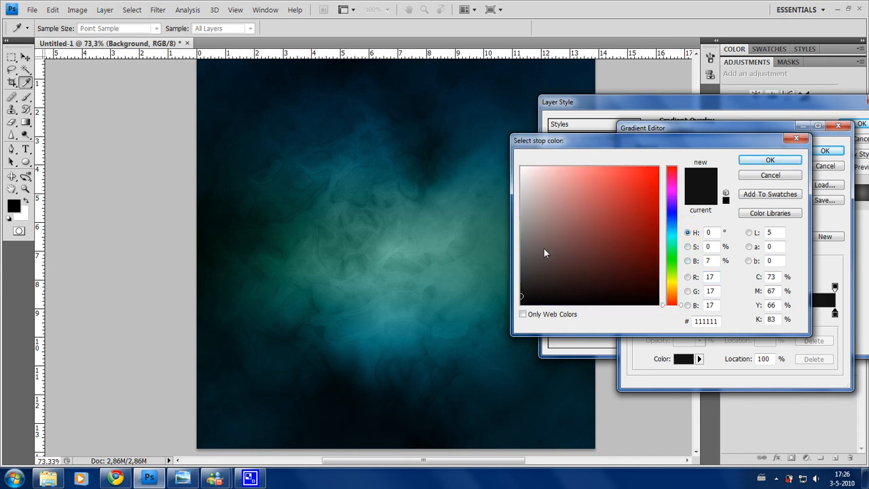
{"action": "left_click", "coordinate": [521, 305]}
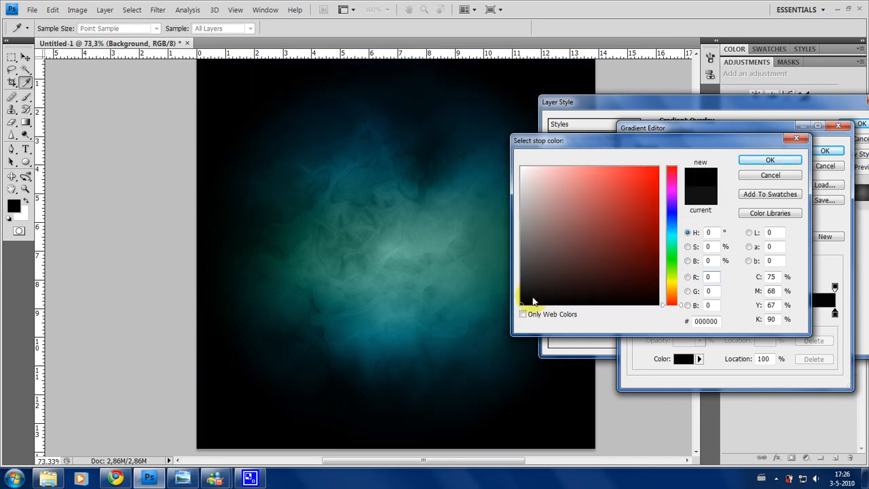
{"action": "left_click", "coordinate": [520, 300]}
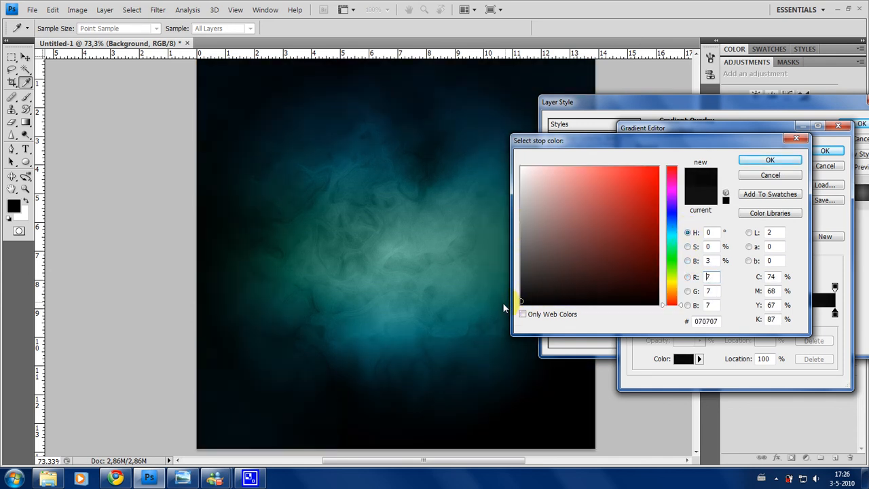
Step: Fine-tune the 100% stop by brightness to 3% (#080808) and accept the color
{"action": "left_click", "coordinate": [687, 246]}
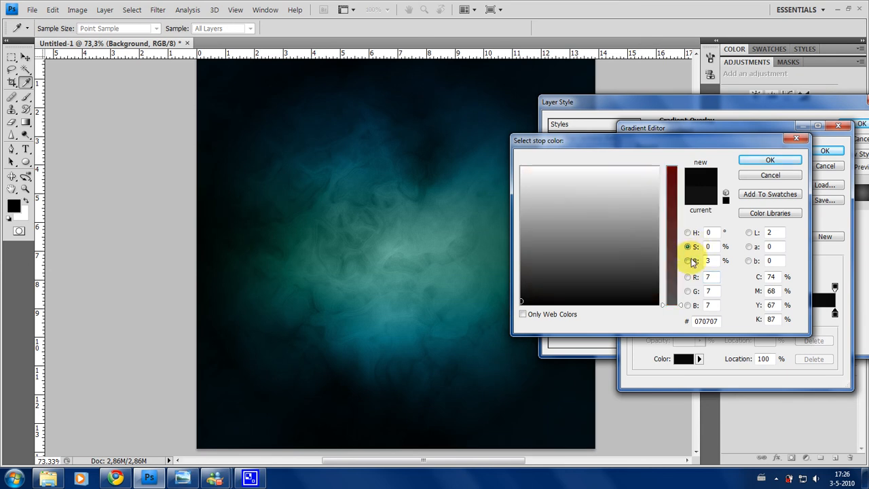
{"action": "left_click", "coordinate": [687, 261]}
{"action": "left_click", "coordinate": [667, 301]}
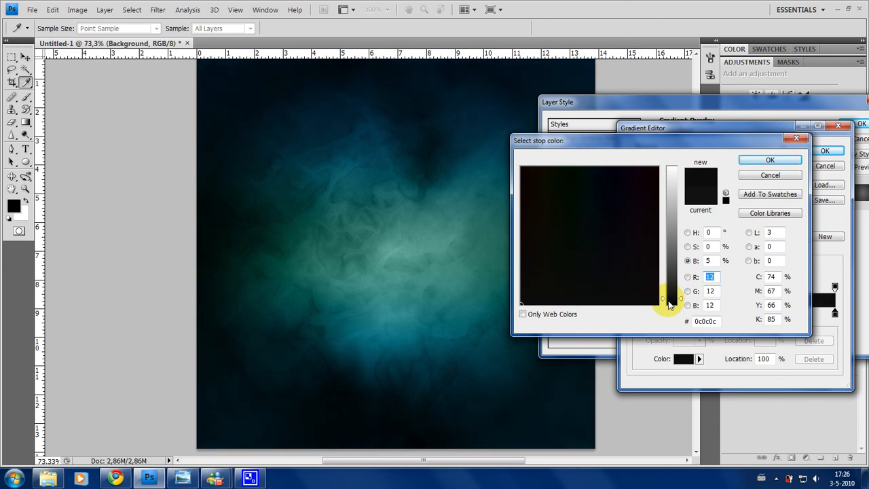
{"action": "left_click", "coordinate": [669, 302]}
{"action": "left_click", "coordinate": [669, 305]}
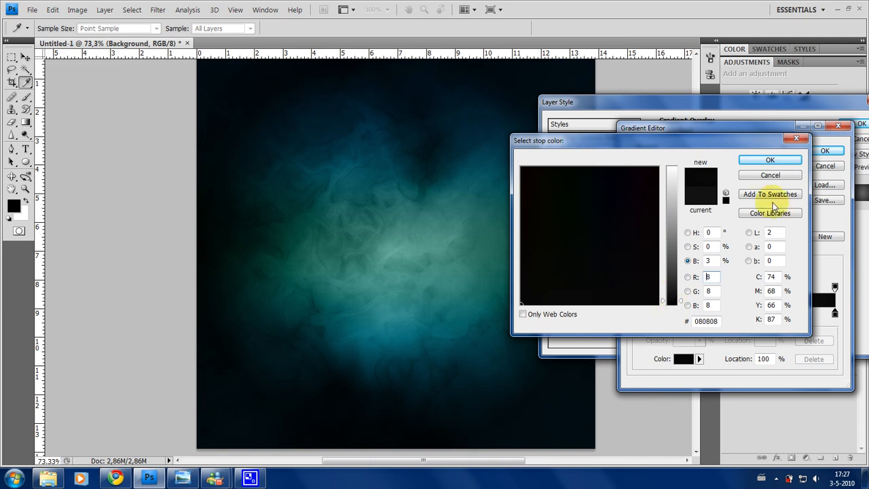
{"action": "left_click", "coordinate": [775, 165]}
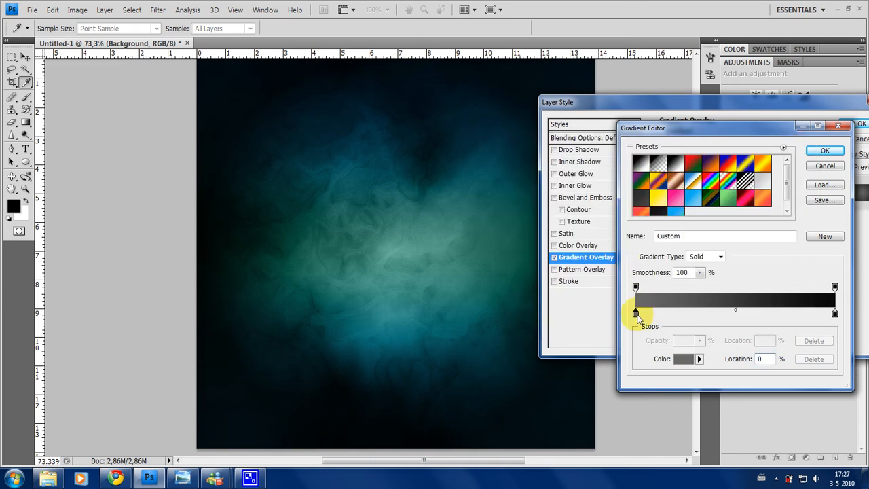
Step: Lighten the background gradient's 0% stop to gray #7b7b7b at 48% brightness, and apply the gradient and layer style
{"action": "left_click", "coordinate": [636, 314]}
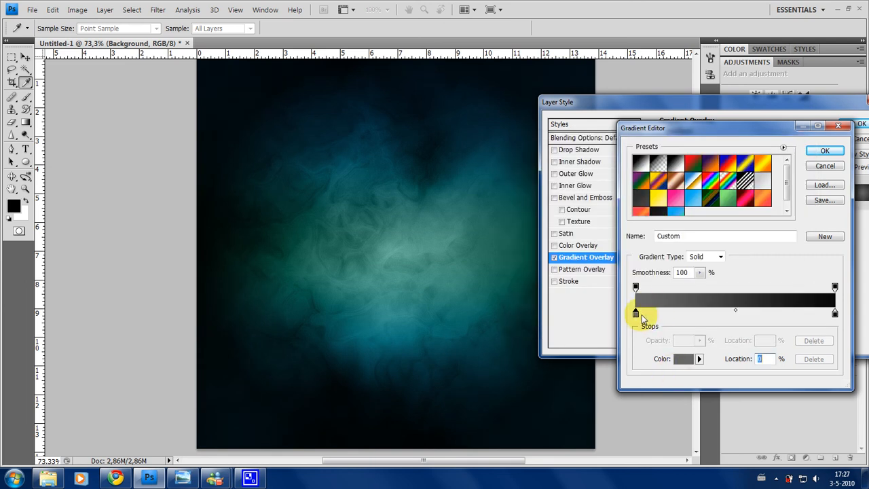
{"action": "left_click", "coordinate": [678, 359]}
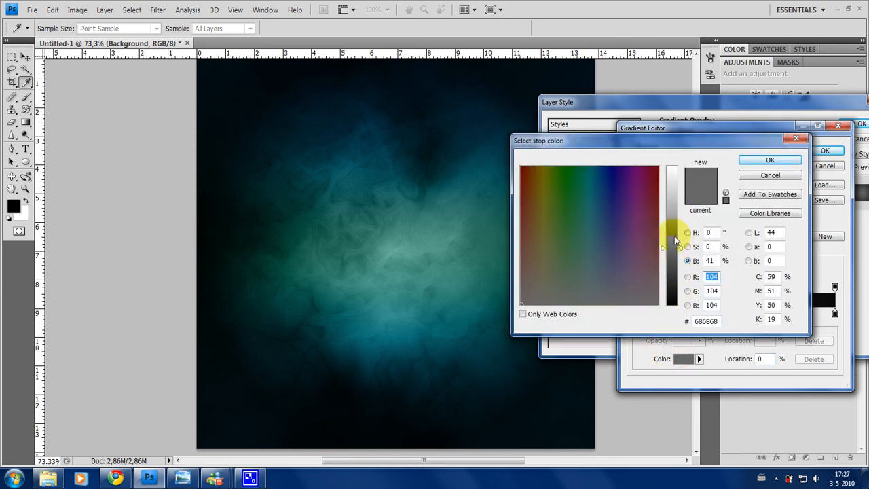
{"action": "mouse_move", "coordinate": [676, 241]}
{"action": "left_mouse_down"}
{"action": "mouse_move", "coordinate": [670, 230]}
{"action": "mouse_move", "coordinate": [672, 241]}
{"action": "left_mouse_up"}
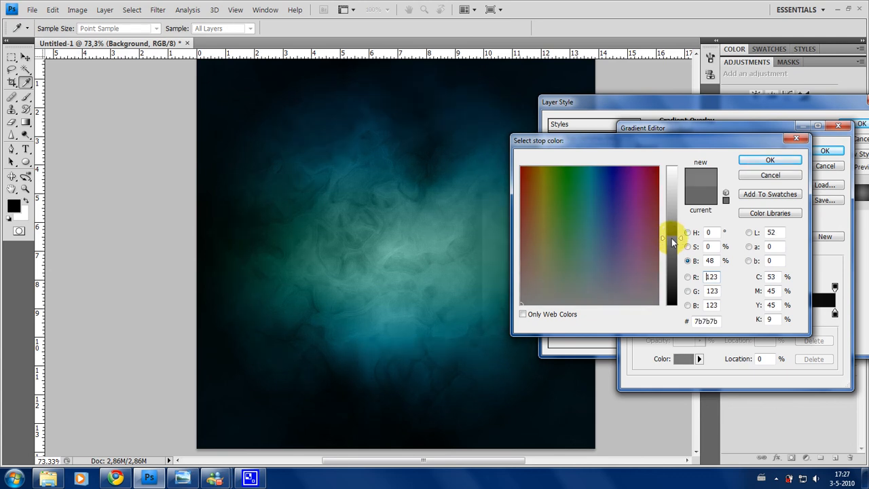
{"action": "left_click", "coordinate": [787, 161]}
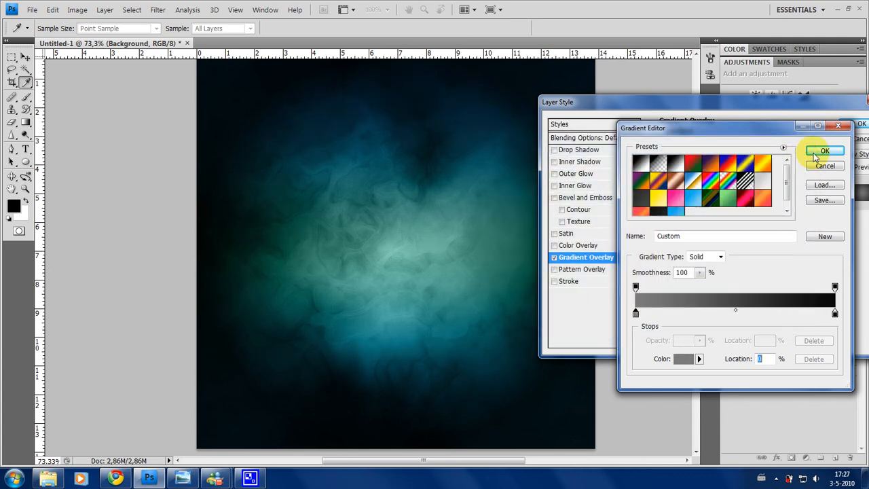
{"action": "left_click", "coordinate": [819, 152]}
{"action": "left_click", "coordinate": [849, 126]}
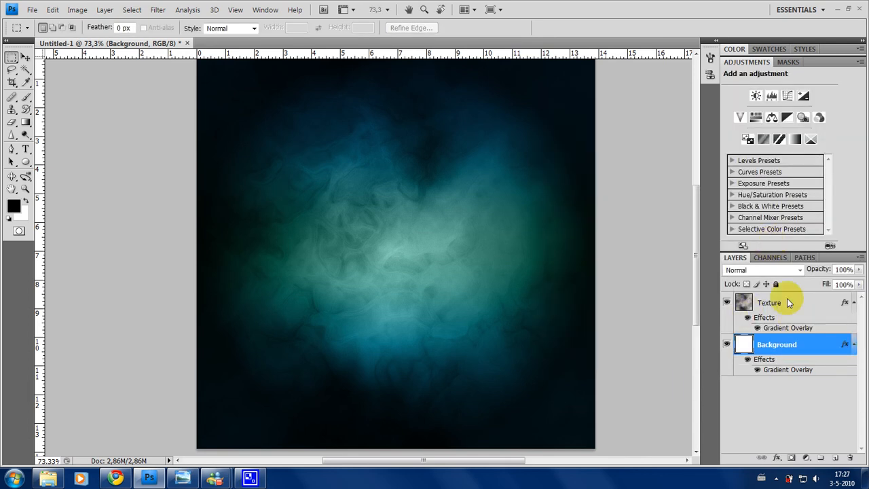
Step: Add a Curves adjustment layer above the Texture layer and release it from its clipping mask
{"action": "left_click", "coordinate": [795, 302]}
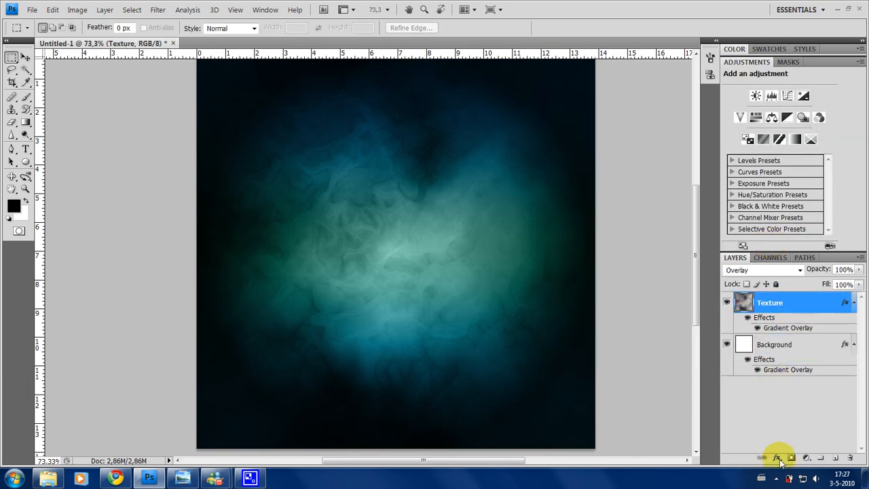
{"action": "left_click", "coordinate": [807, 458]}
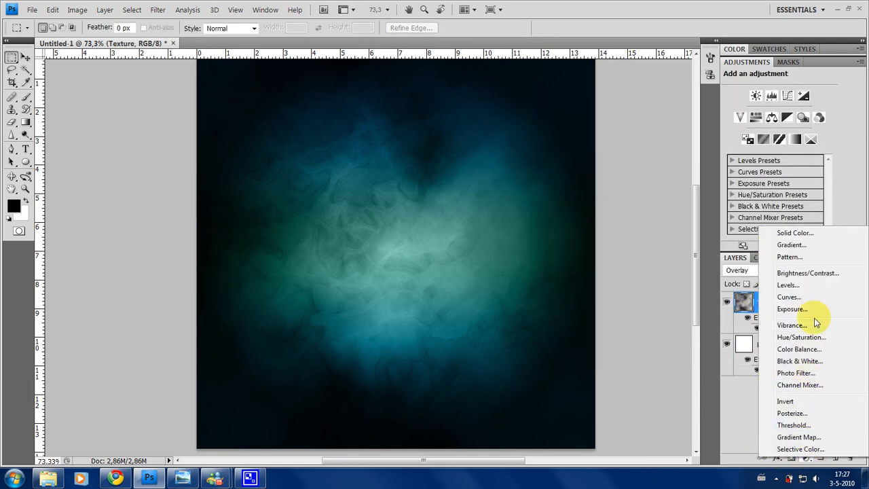
{"action": "left_click", "coordinate": [789, 297]}
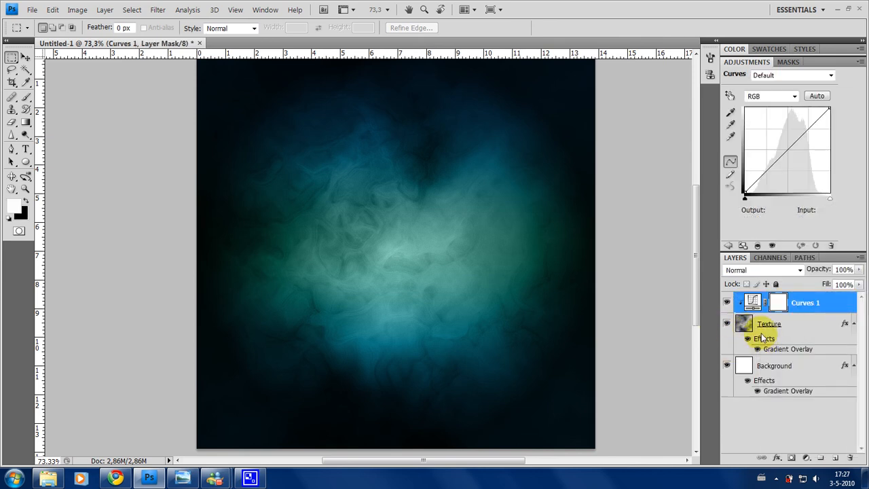
{"action": "left_click", "coordinate": [751, 314], "text": "alt"}
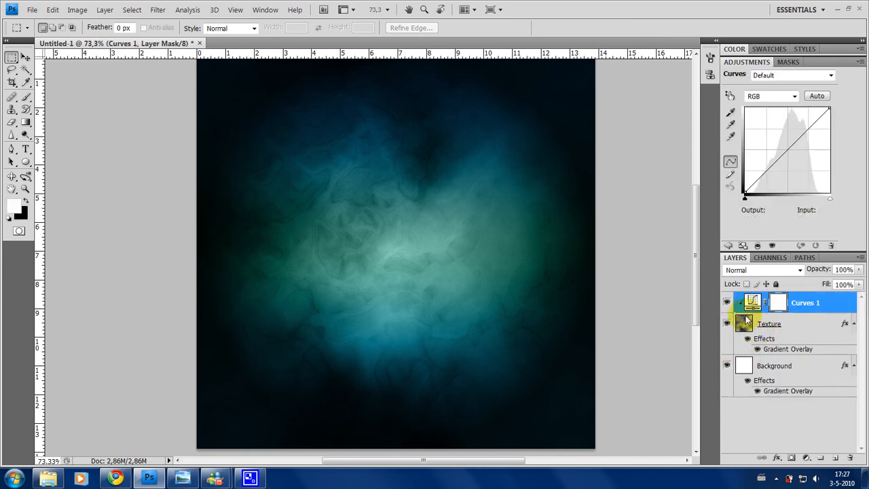
{"action": "left_click", "coordinate": [747, 319], "text": "alt"}
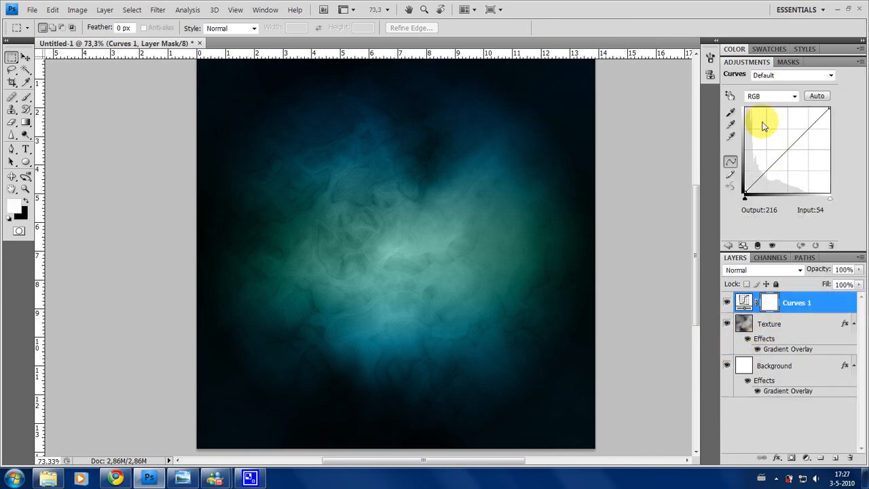
Step: Bend the Curves adjustment into an S-curve, with shadows at output about 48 and input 214 at output 235, and invert its layer mask
{"action": "left_click_drag", "start_coordinate": [779, 165], "coordinate": [767, 176]}
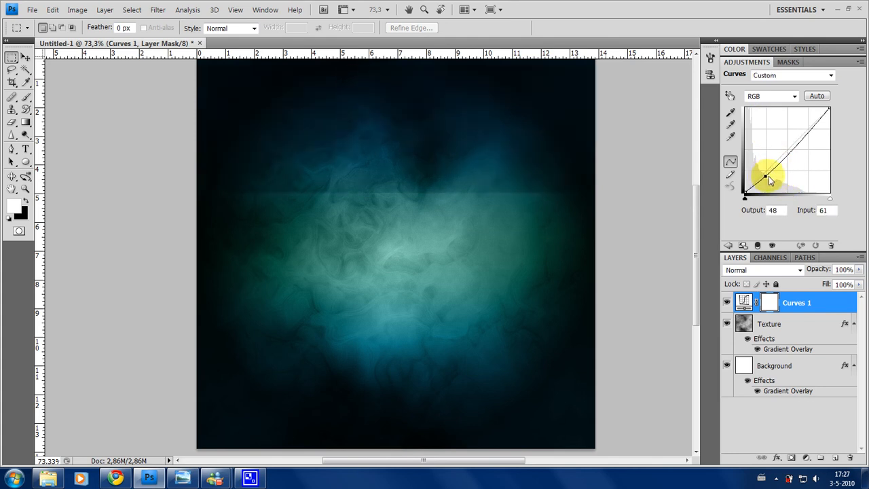
{"action": "left_click_drag", "start_coordinate": [819, 122], "coordinate": [816, 116]}
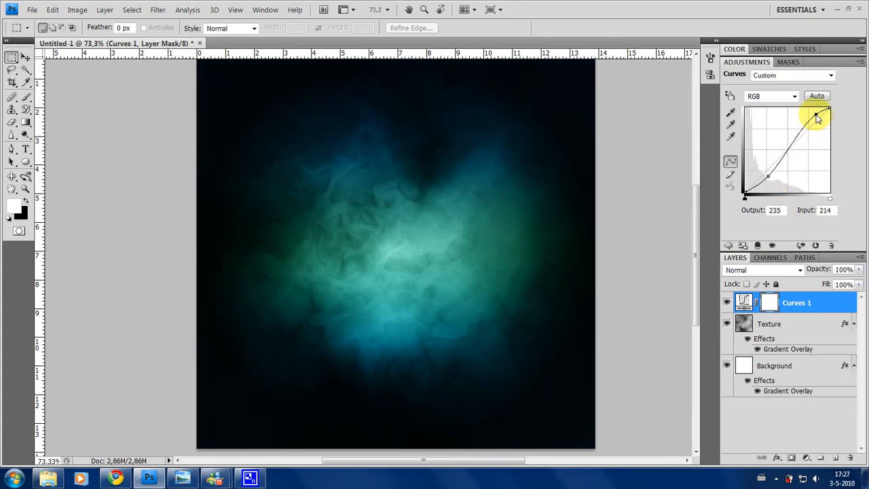
{"action": "double_click", "coordinate": [769, 302]}
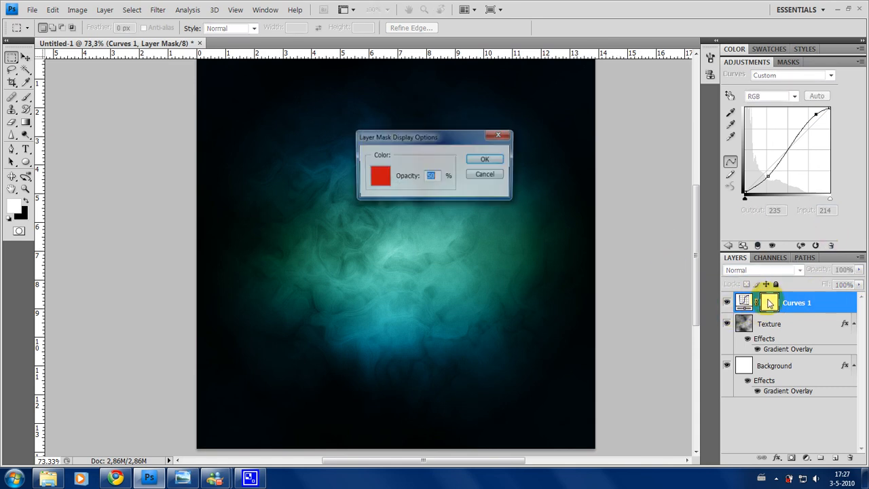
{"action": "left_click", "coordinate": [488, 178]}
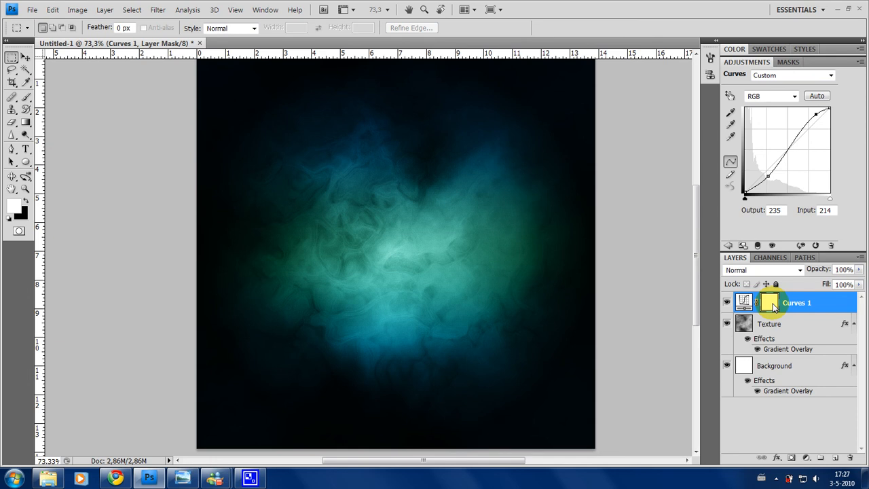
{"action": "key", "text": "ctrl+i"}
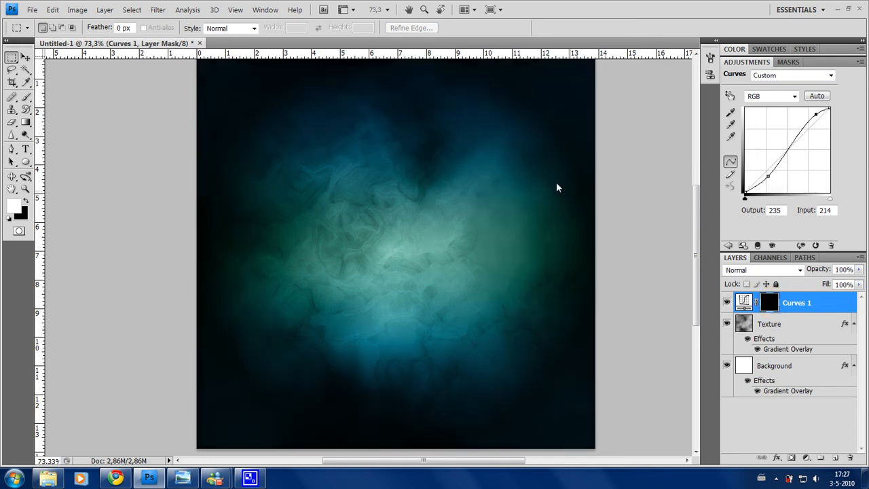
Step: Paint white on the Curves mask over the smoky centre using a 437 px brush at 100% opacity
{"action": "key", "text": "b"}
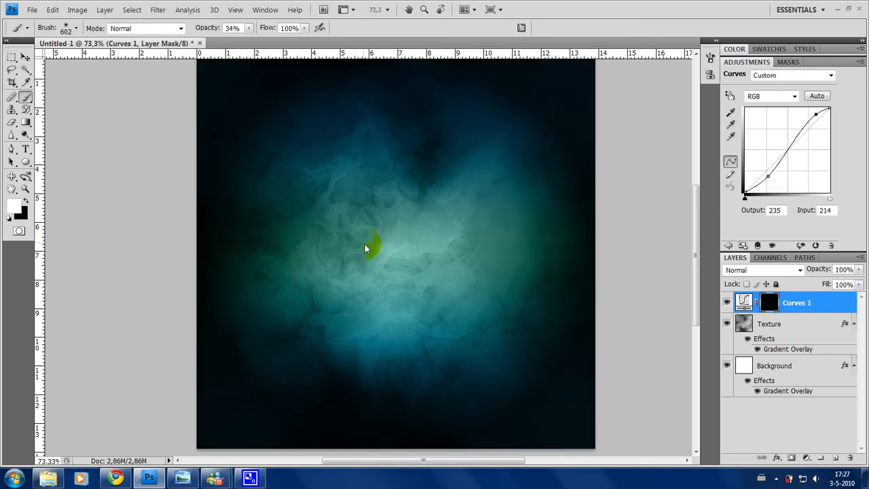
{"action": "right_click", "coordinate": [396, 251]}
{"action": "left_click", "coordinate": [528, 421]}
{"action": "left_click", "coordinate": [362, 246]}
{"action": "left_click", "coordinate": [354, 249]}
{"action": "left_click_drag", "start_coordinate": [354, 250], "coordinate": [384, 256]}
{"action": "mouse_move", "coordinate": [391, 237]}
{"action": "left_mouse_down"}
{"action": "mouse_move", "coordinate": [421, 293]}
{"action": "mouse_move", "coordinate": [450, 273]}
{"action": "mouse_move", "coordinate": [340, 292]}
{"action": "mouse_move", "coordinate": [386, 272]}
{"action": "left_mouse_up"}
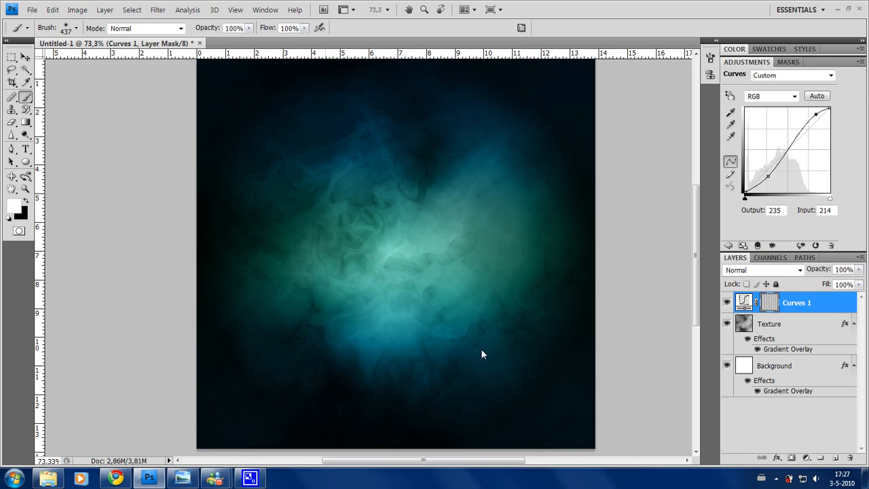
{"action": "left_click_drag", "start_coordinate": [482, 354], "coordinate": [538, 207]}
{"action": "left_click", "coordinate": [440, 267]}
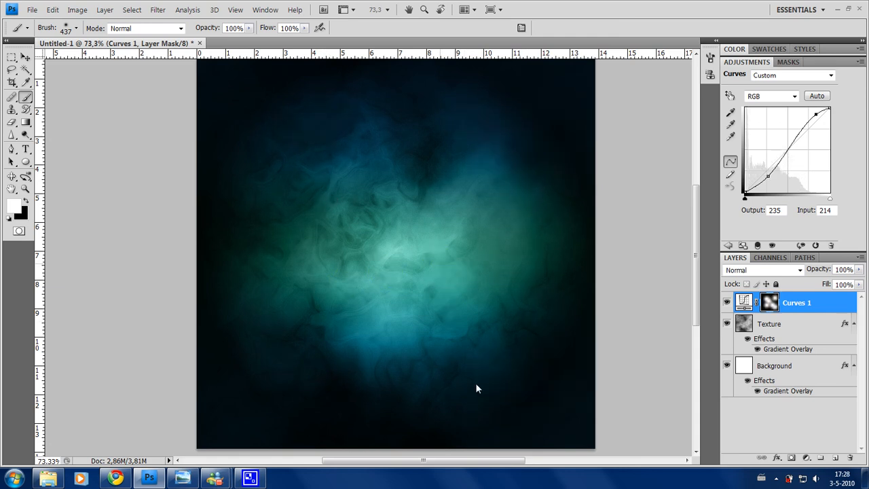
Step: Add a Hue/Saturation adjustment layer above Curves 1 with Hue +2 and Saturation -10, and hide it
{"action": "scroll", "coordinate": [414, 294], "scroll_direction": "up", "scroll_amount": 1}
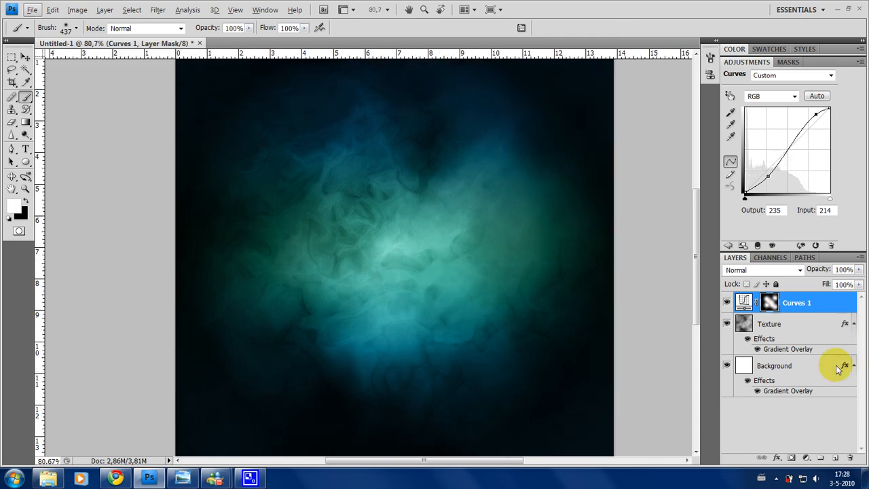
{"action": "left_click", "coordinate": [806, 458]}
{"action": "left_click", "coordinate": [804, 335]}
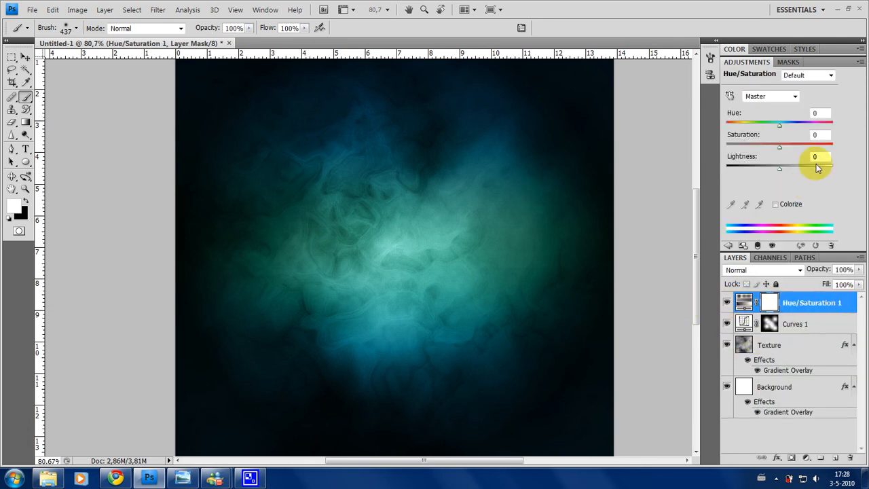
{"action": "mouse_move", "coordinate": [780, 129]}
{"action": "left_mouse_down"}
{"action": "mouse_move", "coordinate": [797, 130]}
{"action": "mouse_move", "coordinate": [750, 129]}
{"action": "mouse_move", "coordinate": [824, 154]}
{"action": "mouse_move", "coordinate": [733, 149]}
{"action": "mouse_move", "coordinate": [775, 150]}
{"action": "mouse_move", "coordinate": [767, 149]}
{"action": "mouse_move", "coordinate": [768, 128]}
{"action": "mouse_move", "coordinate": [780, 130]}
{"action": "left_mouse_up"}
{"action": "left_click", "coordinate": [727, 303]}
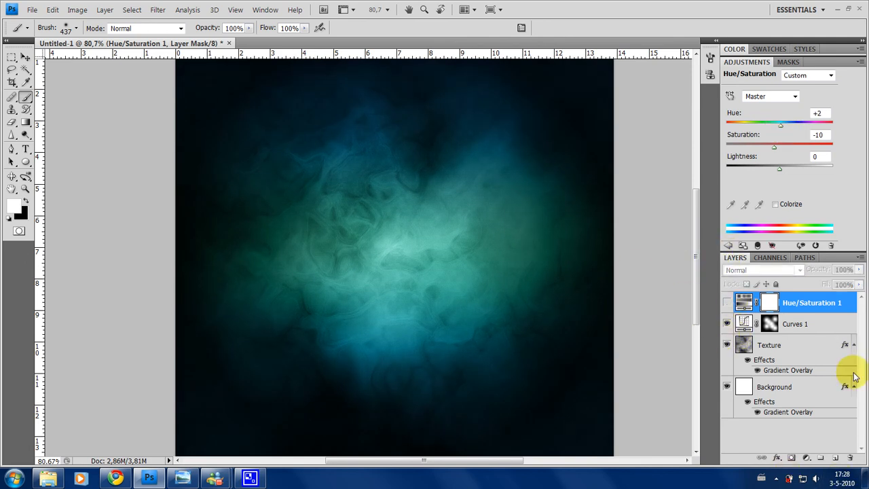
Step: Try the red-pink preset for the Texture layer's gradient overlay, and apply the two-stop blue to light-blue preset instead
{"action": "left_click", "coordinate": [773, 348]}
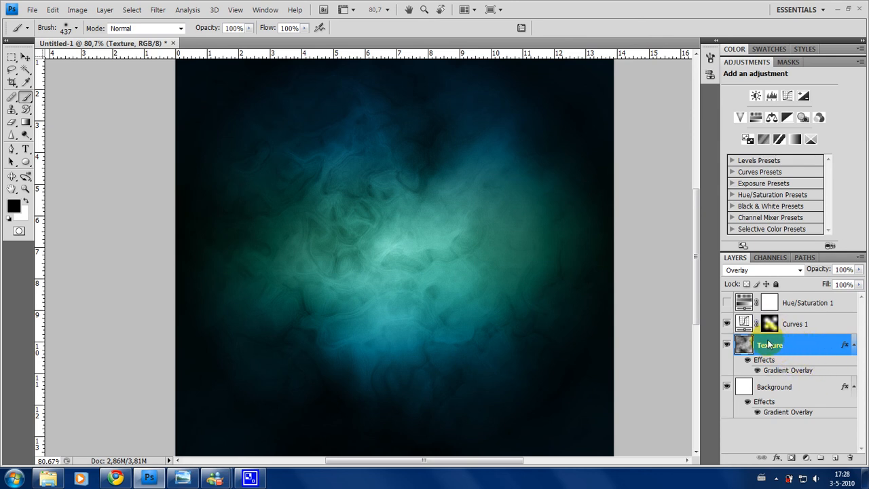
{"action": "double_click", "coordinate": [799, 373]}
{"action": "left_click", "coordinate": [750, 170]}
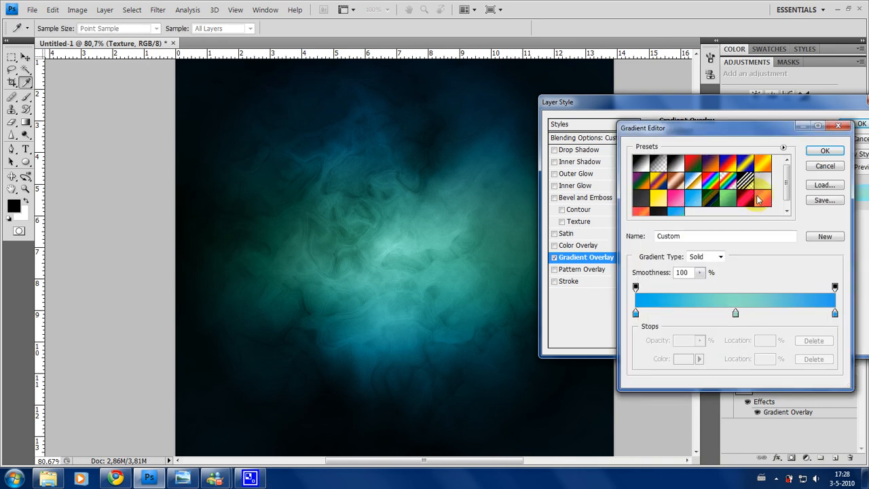
{"action": "left_click", "coordinate": [757, 196]}
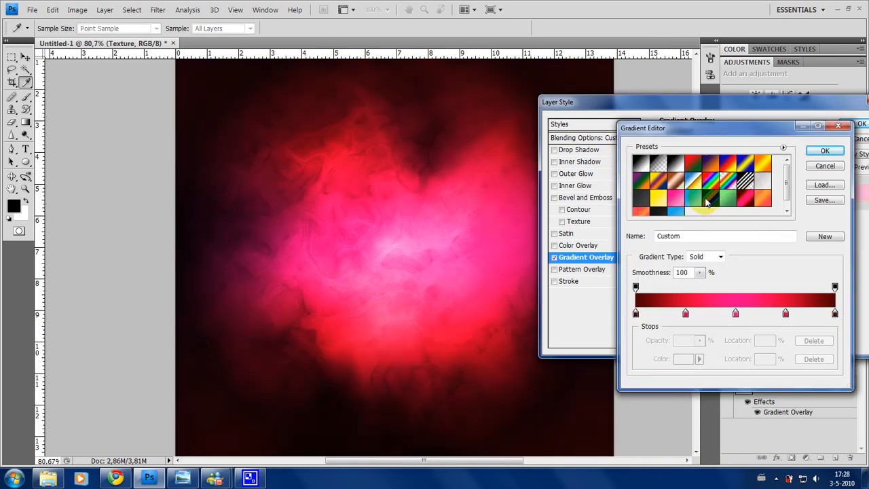
{"action": "left_click", "coordinate": [693, 196]}
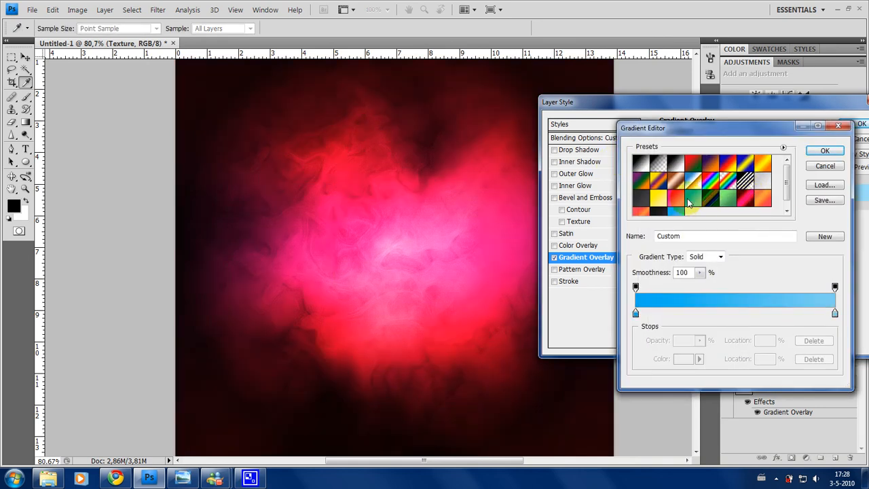
{"action": "left_click", "coordinate": [824, 150]}
{"action": "left_click", "coordinate": [859, 124]}
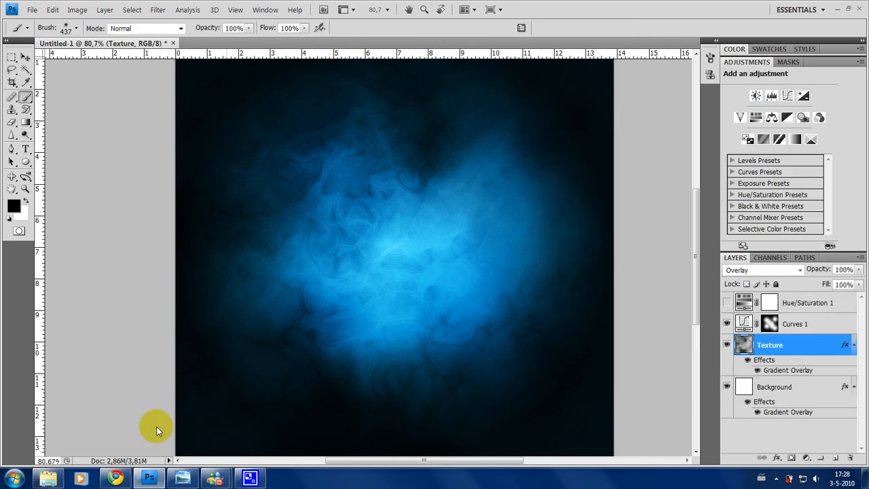
Step: Switch to Chrome and look through the Creative Circle blog's posts on spacy textures and the PSD clothing template
{"action": "left_click", "coordinate": [115, 478]}
{"action": "scroll", "coordinate": [388, 303], "scroll_direction": "up", "scroll_amount": 4}
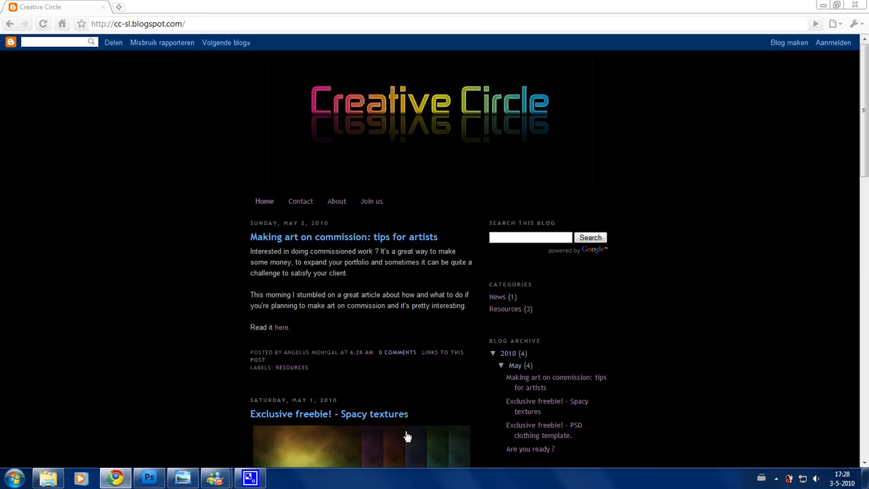
{"action": "scroll", "coordinate": [295, 217], "scroll_direction": "down", "scroll_amount": 6}
{"action": "scroll", "coordinate": [321, 190], "scroll_direction": "down", "scroll_amount": 1}
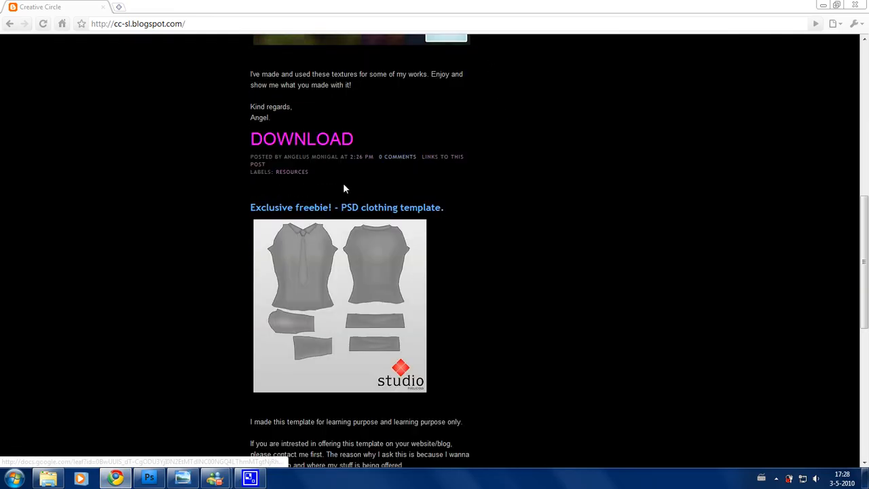